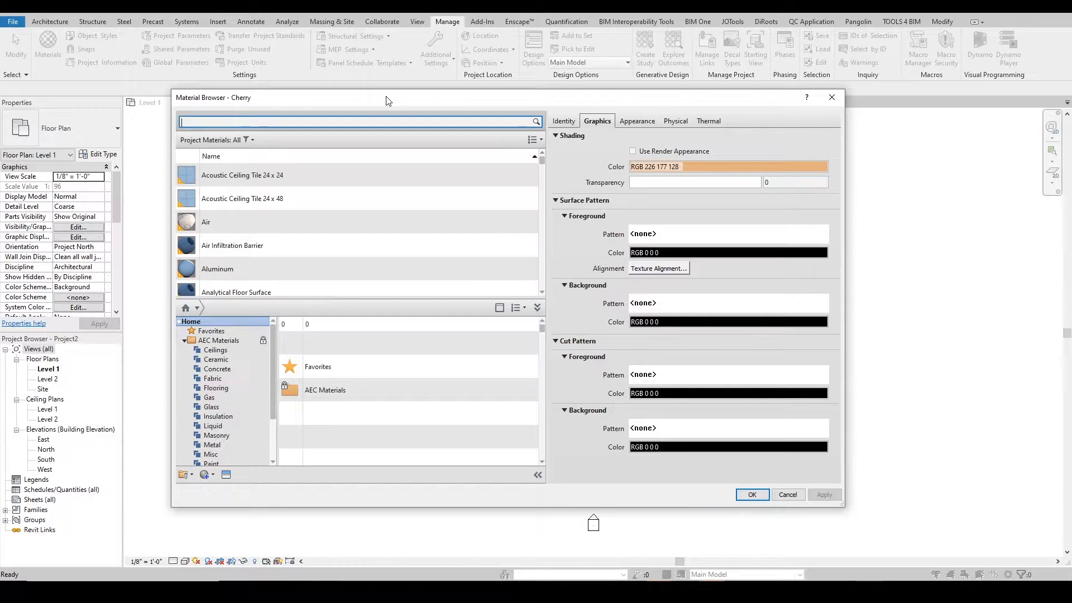
Show the Cherry material's appearance properties and the options for managing material libraries.
click(635, 120)
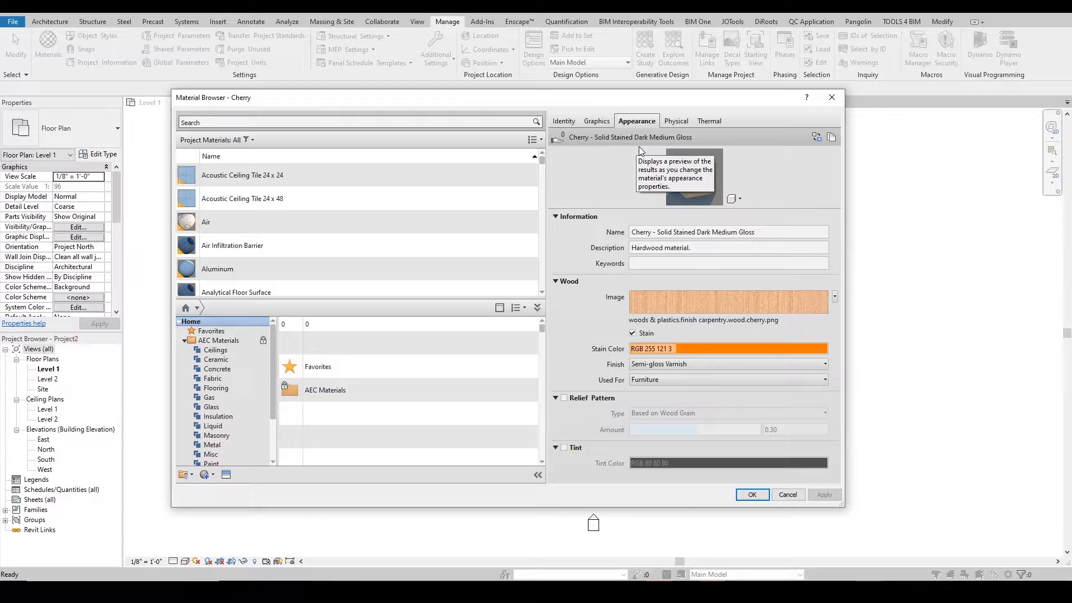
click(209, 476)
click(190, 477)
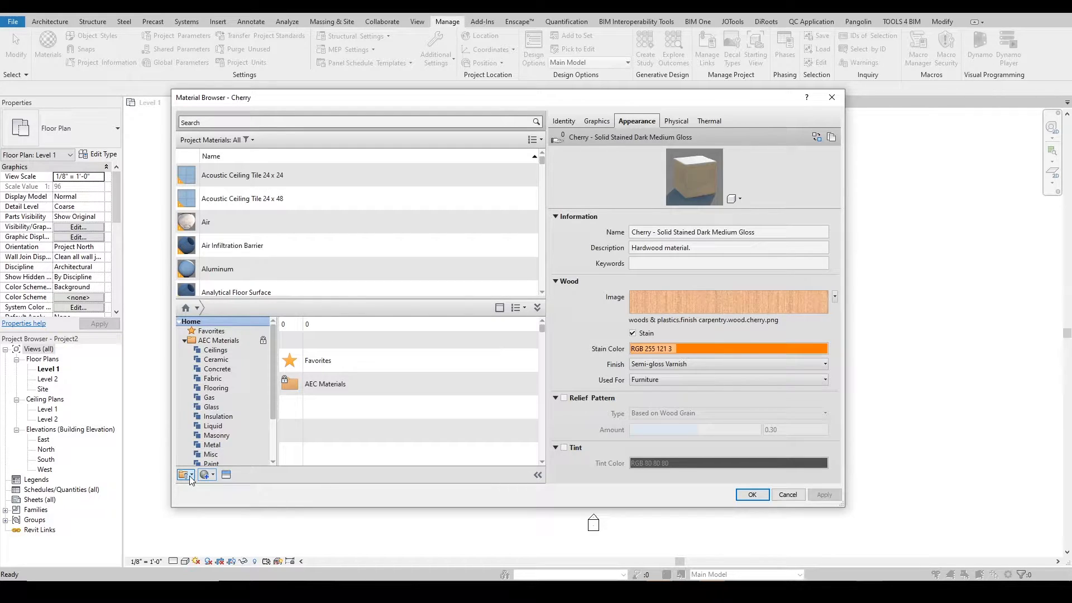
click(189, 476)
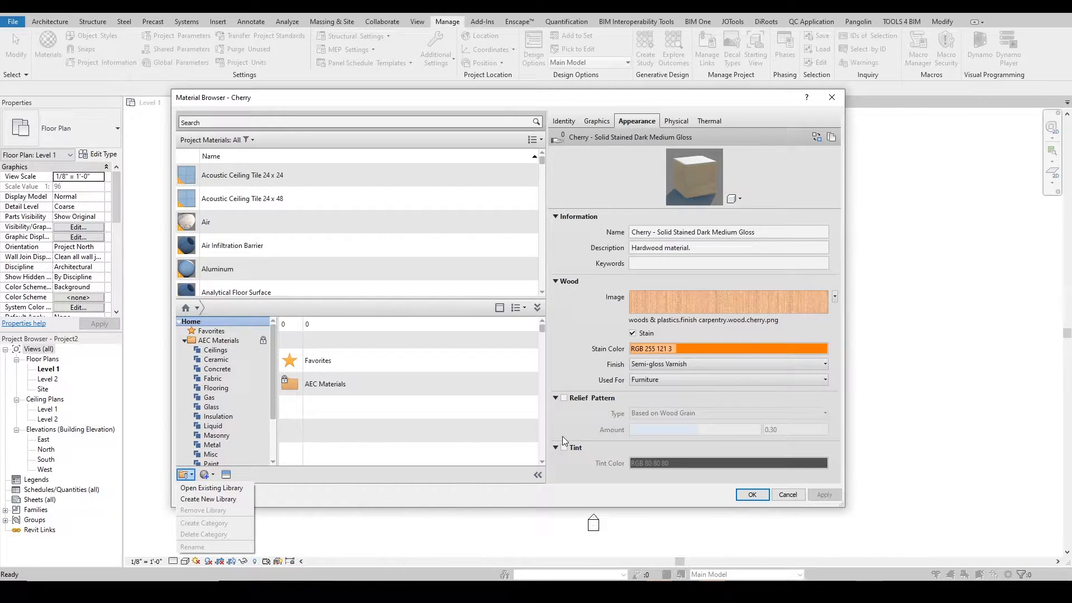
Browse the image files available for the Cherry wood texture with enlarged thumbnails, and inspect its texture settings.
click(647, 315)
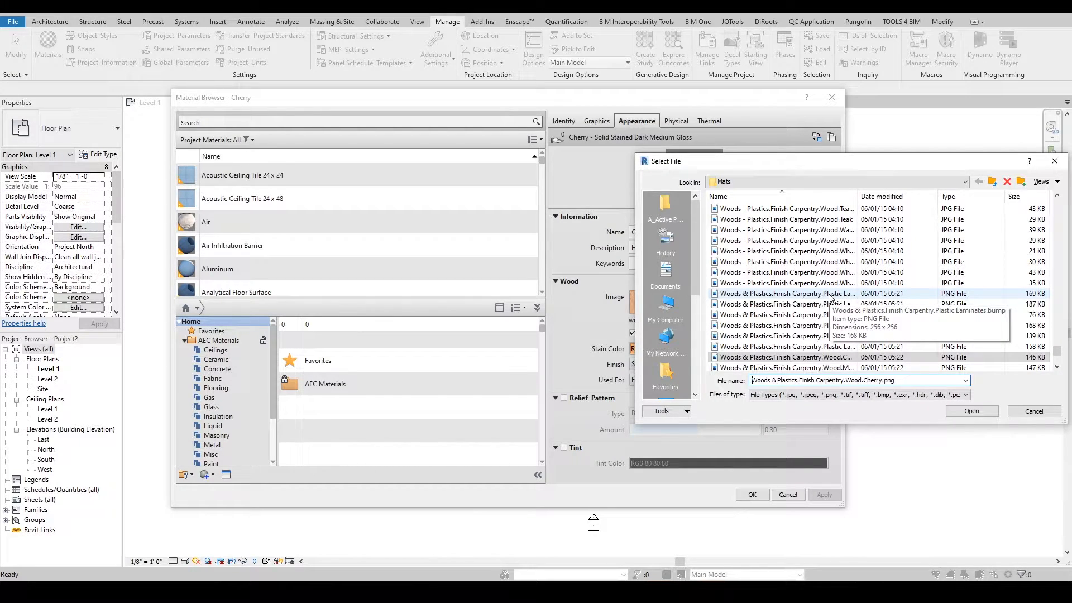
ctrl+scroll(868, 266, up, 3)
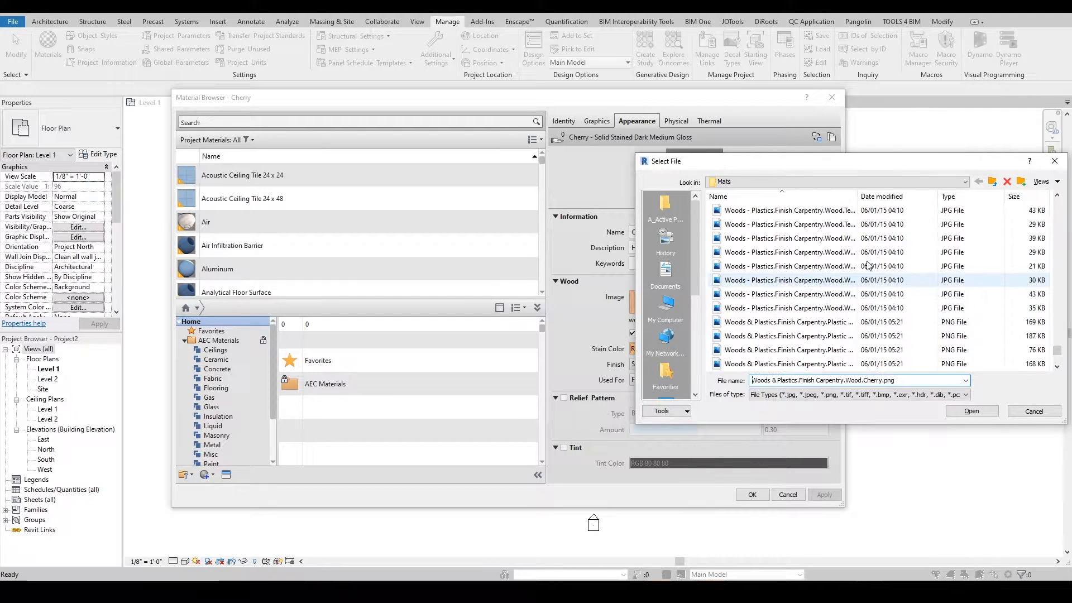
ctrl+scroll(868, 266, up, 3)
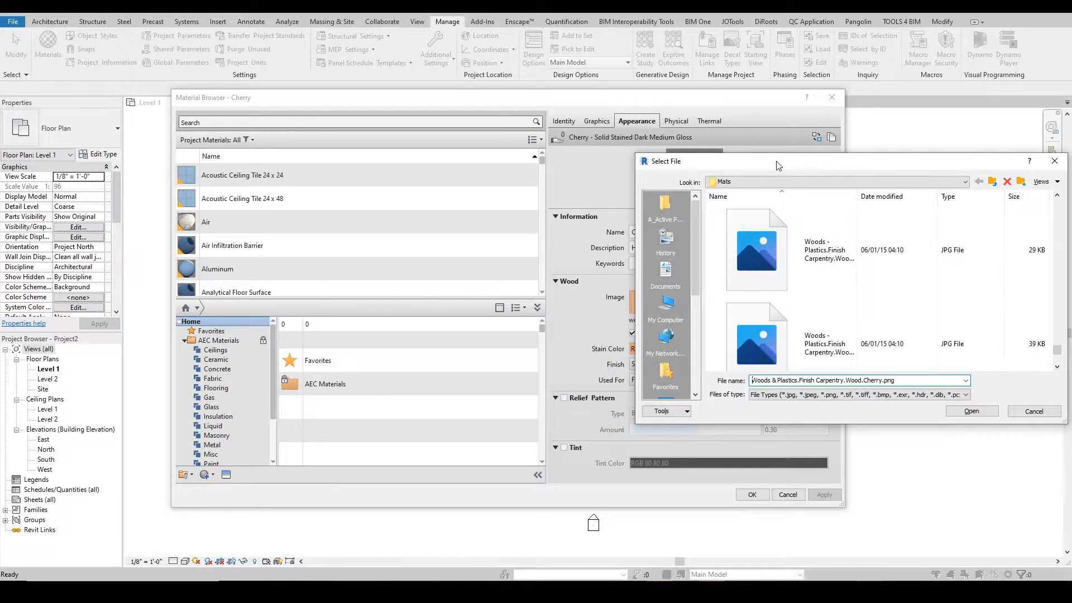
drag(778, 165, 700, 257)
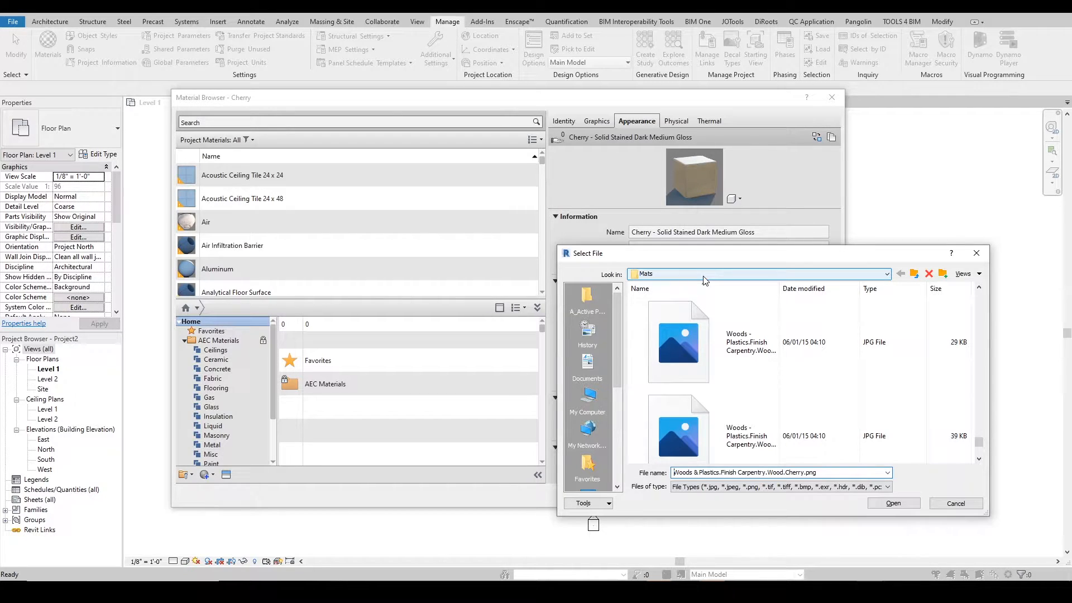
click(795, 327)
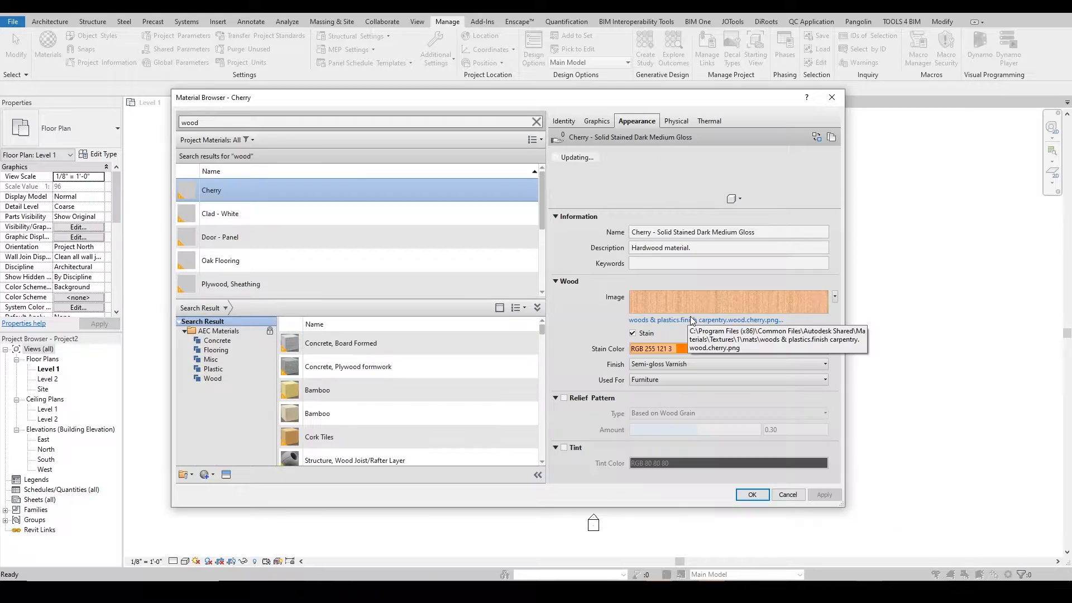
click(676, 306)
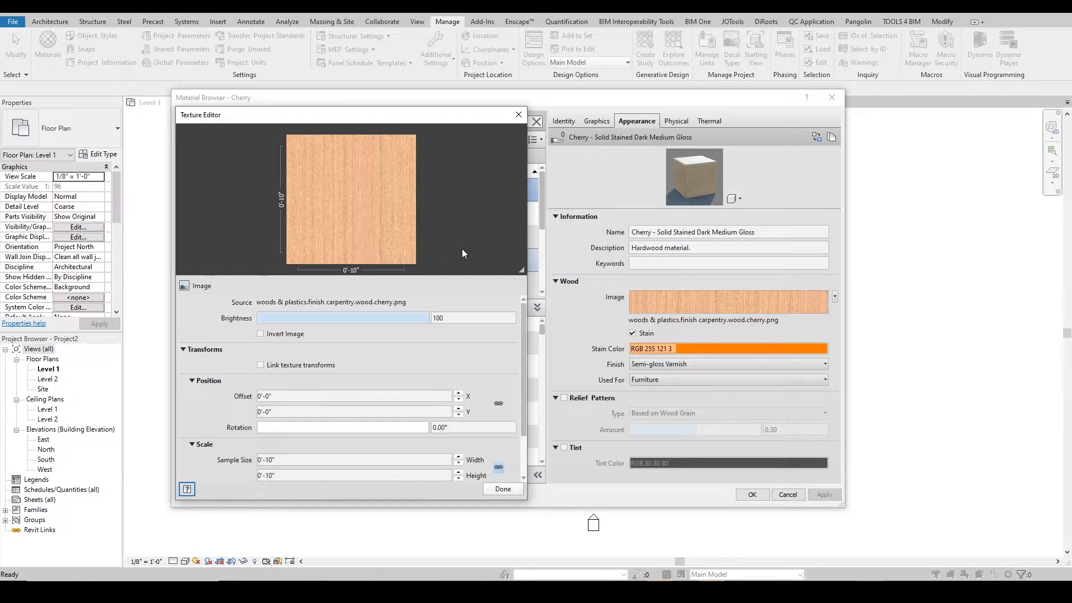
click(518, 115)
Search the materials for "brick", select the project material Brick, Common and inspect its masonry image's texture settings.
click(294, 118)
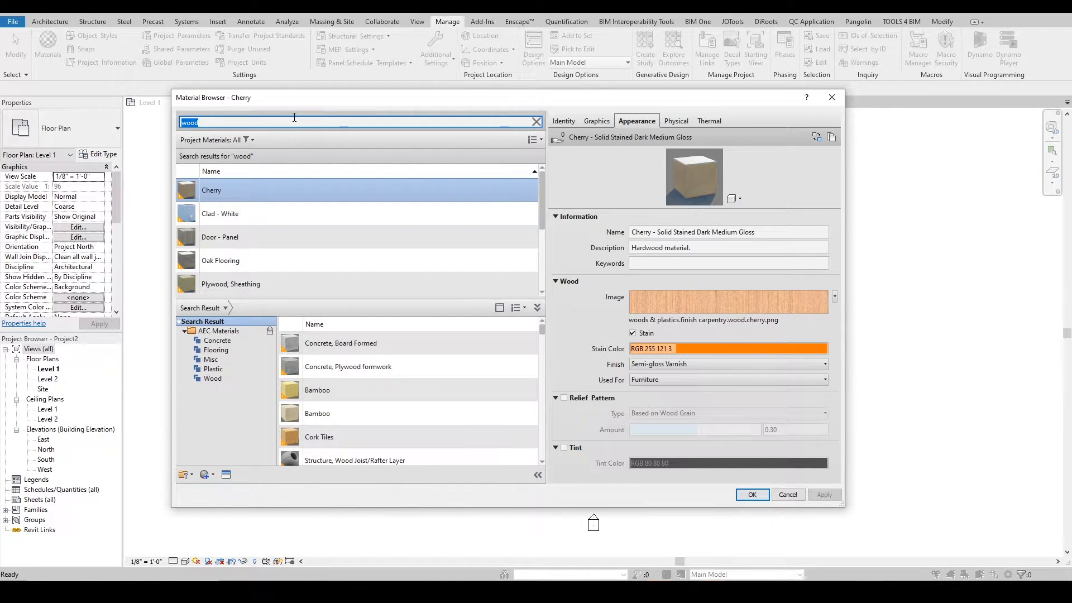
text(brick)
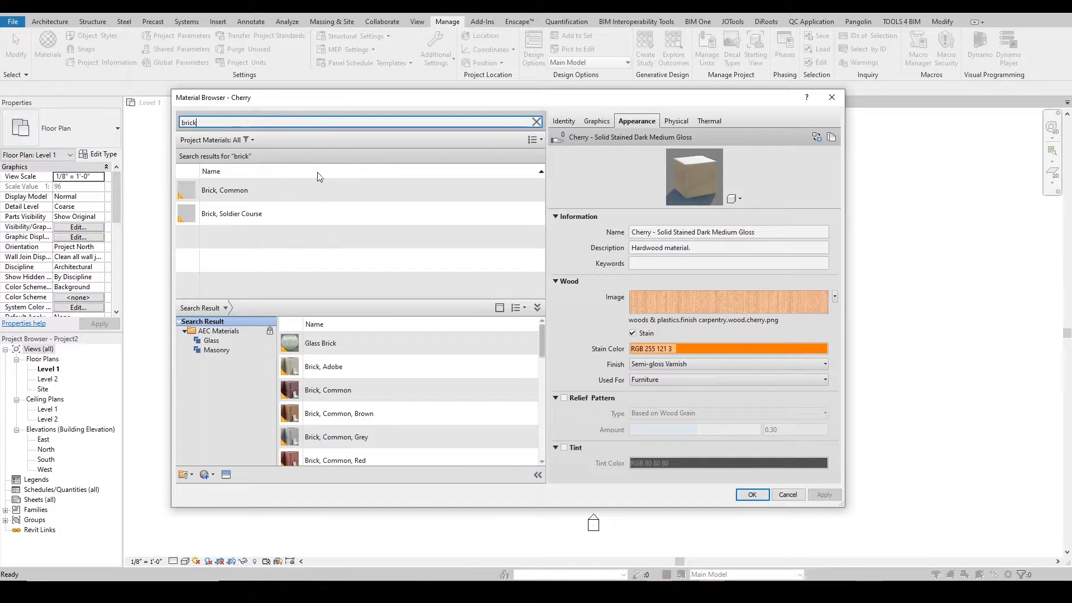
click(309, 188)
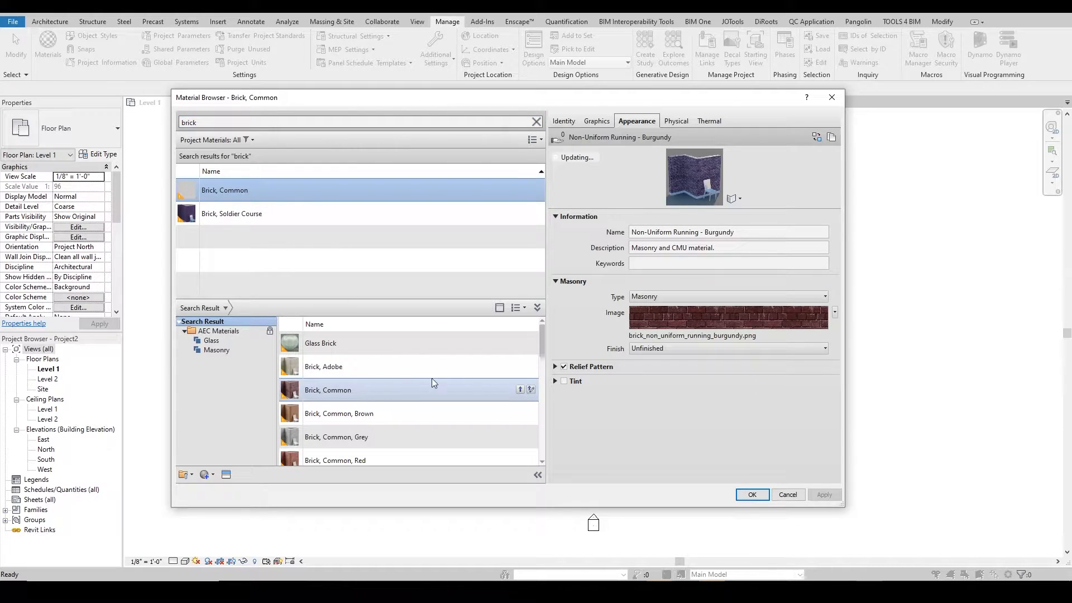
click(677, 325)
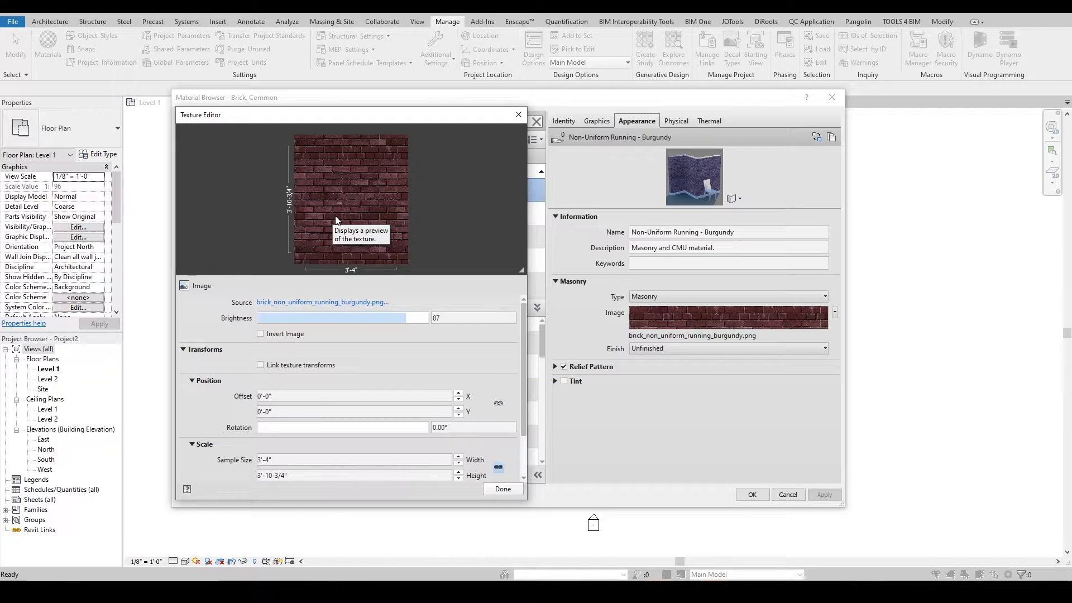
click(519, 115)
Try shifting the render appearance of Brick, Common to align it with its Brick surface pattern.
click(598, 121)
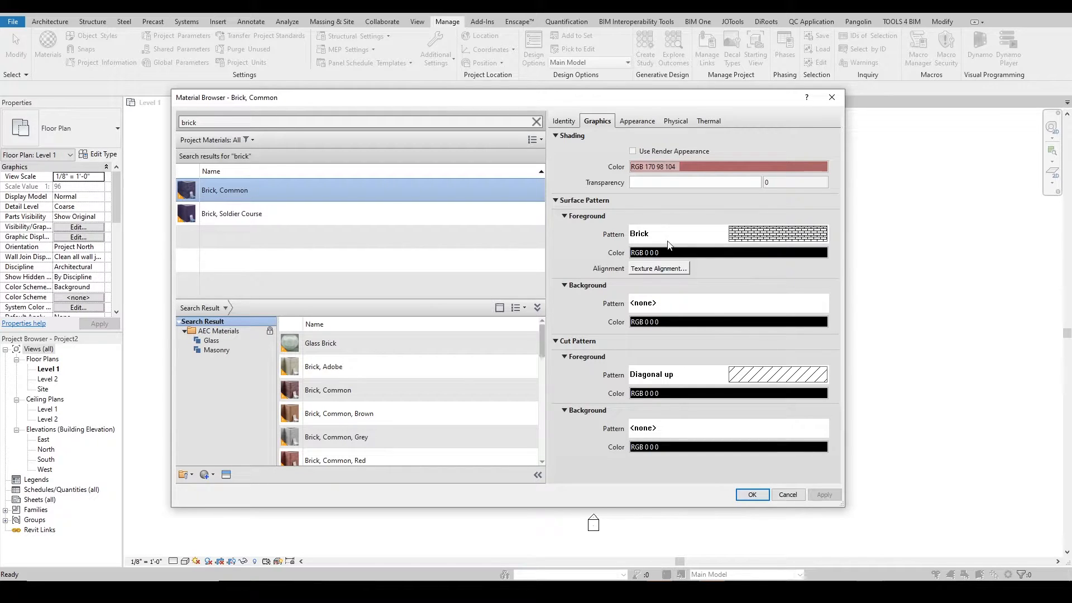
click(655, 268)
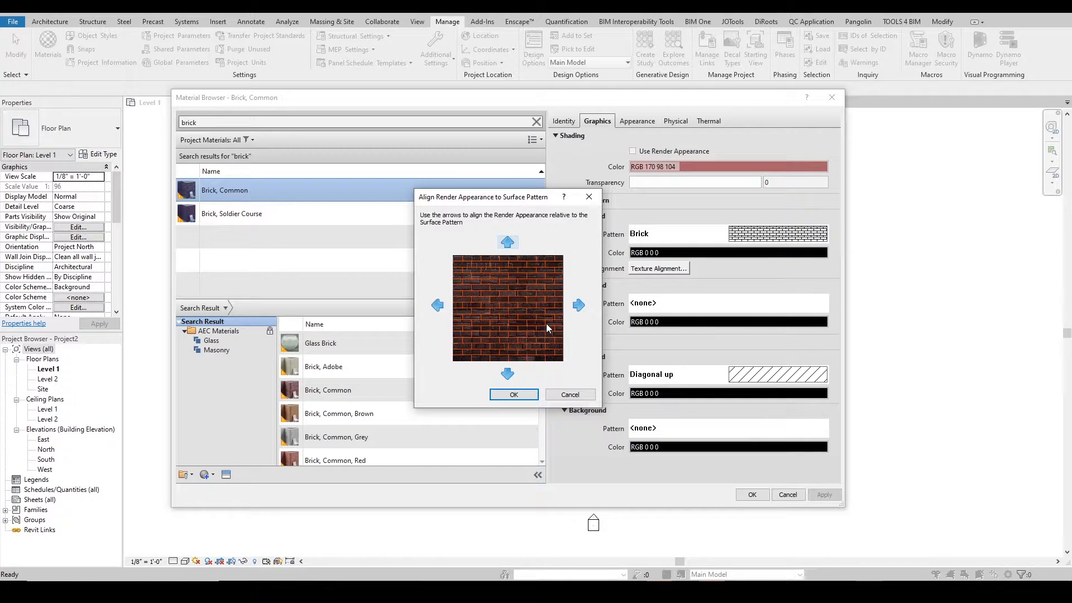
click(578, 305)
click(507, 373)
click(507, 373)
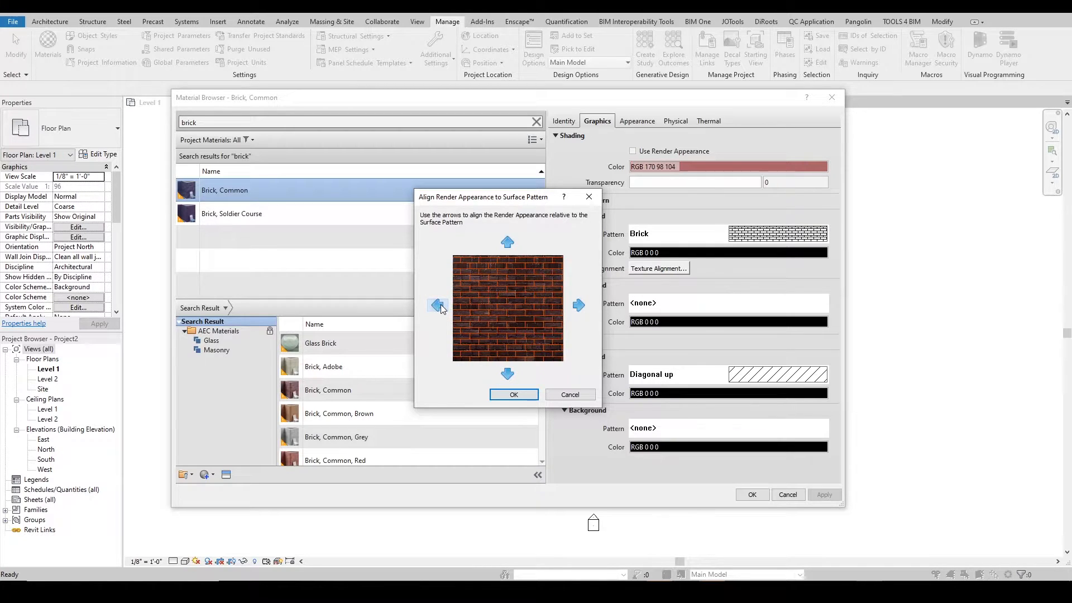
click(439, 306)
click(508, 373)
click(508, 373)
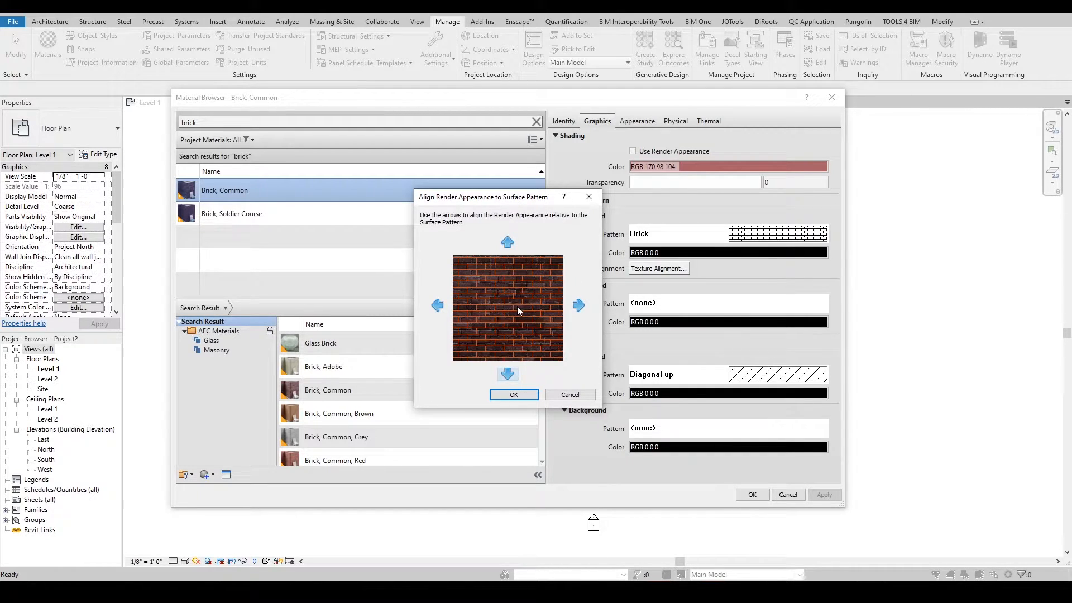
click(507, 243)
click(508, 243)
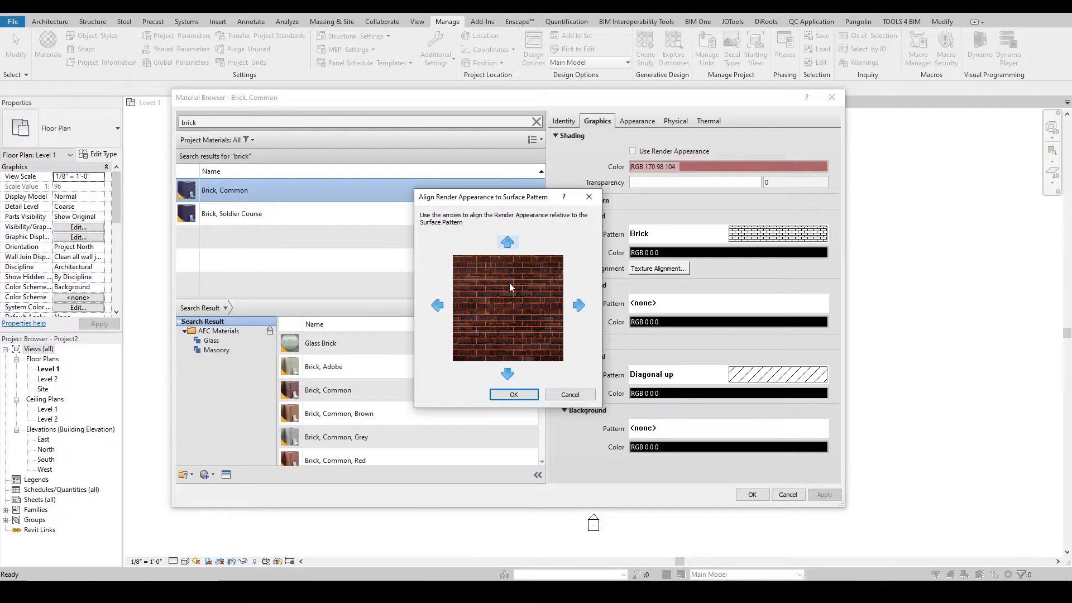
click(509, 370)
click(570, 394)
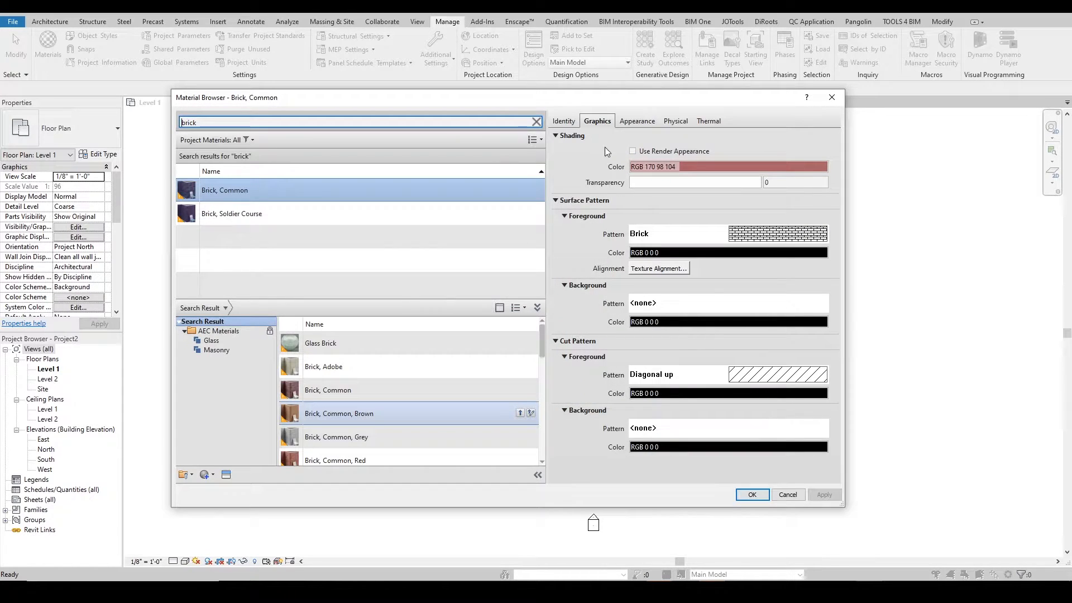
Replace the masonry appearance image of Brick, Common with brick_running_color_red.jpg from the Mats folder.
click(636, 121)
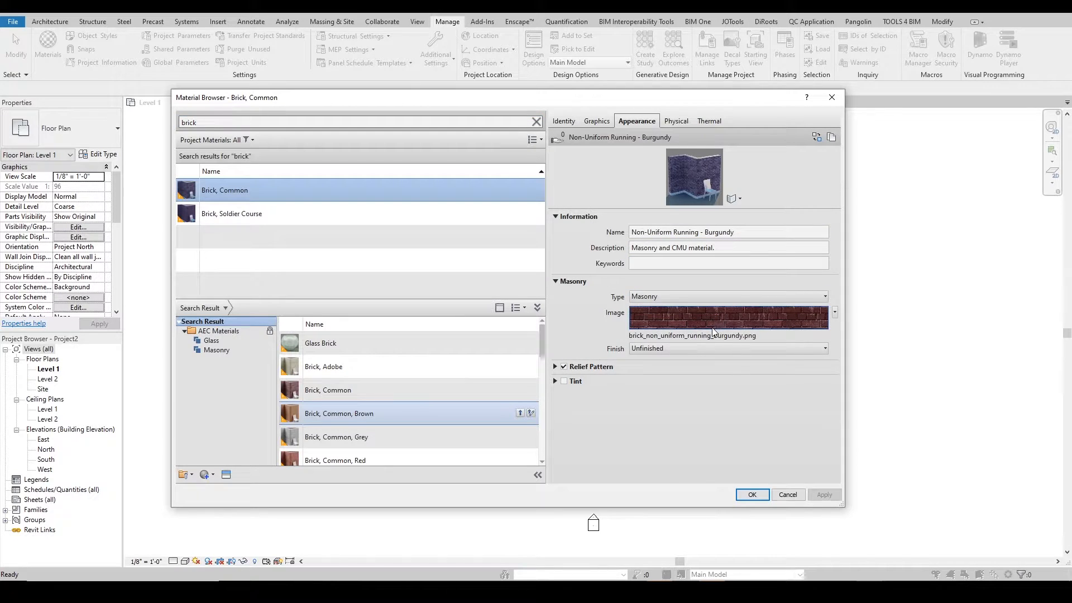
click(705, 334)
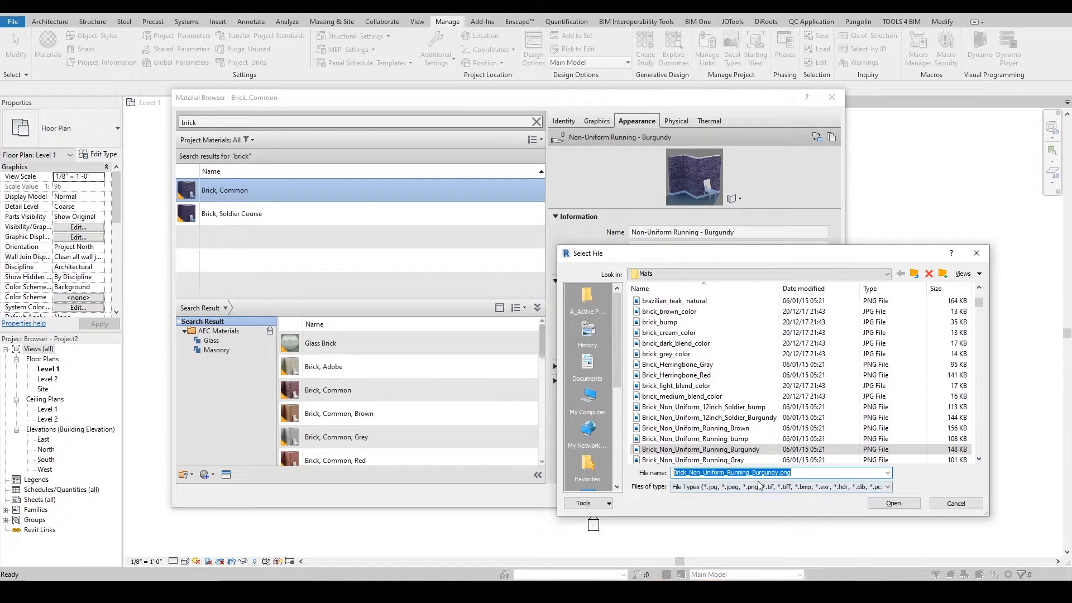
ctrl+scroll(758, 441, up, 3)
ctrl+scroll(759, 440, up, 3)
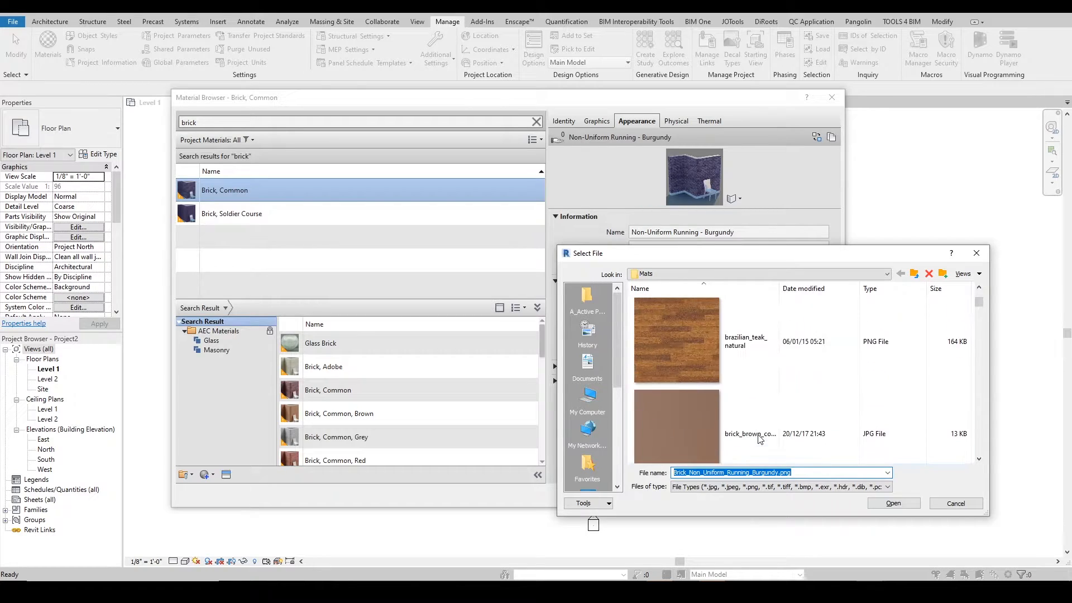
scroll(765, 424, down, 3)
scroll(779, 392, down, 3)
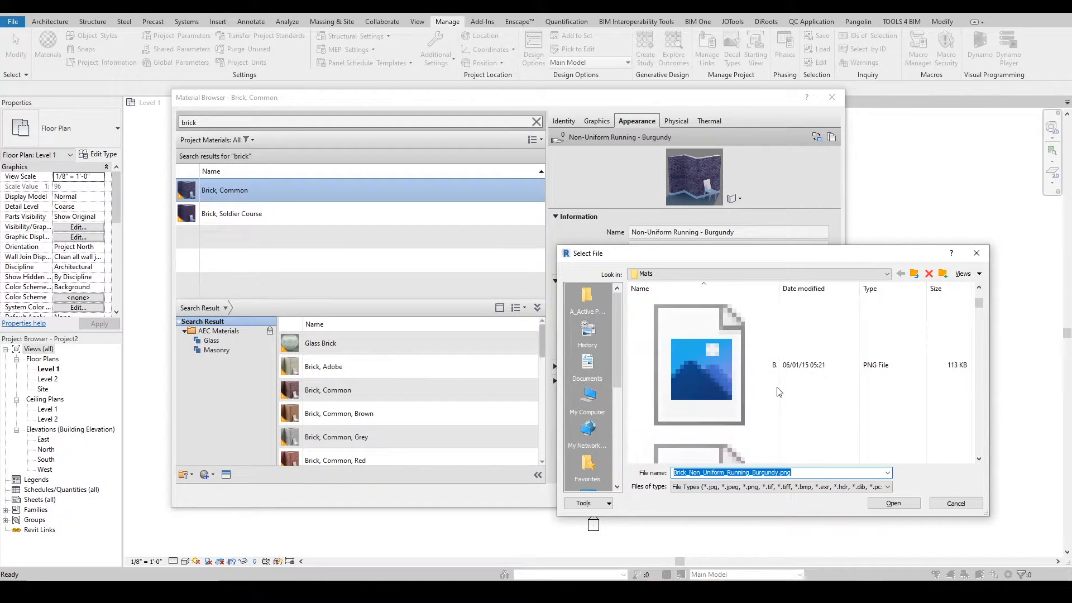
scroll(772, 392, up, 1)
scroll(755, 378, down, 1)
scroll(755, 378, up, 2)
scroll(754, 378, down, 4)
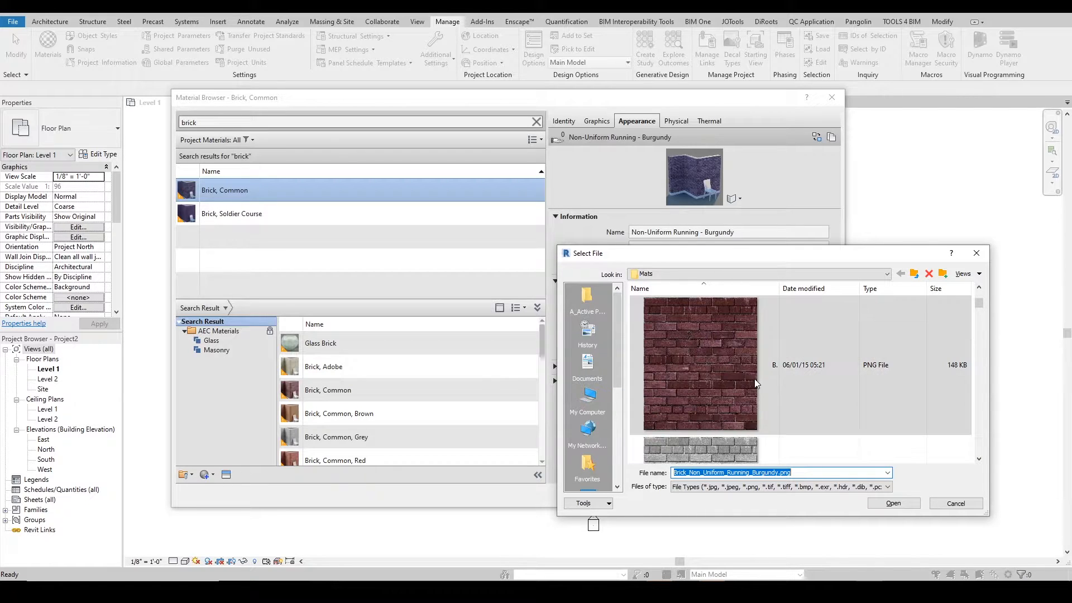
scroll(755, 379, down, 2)
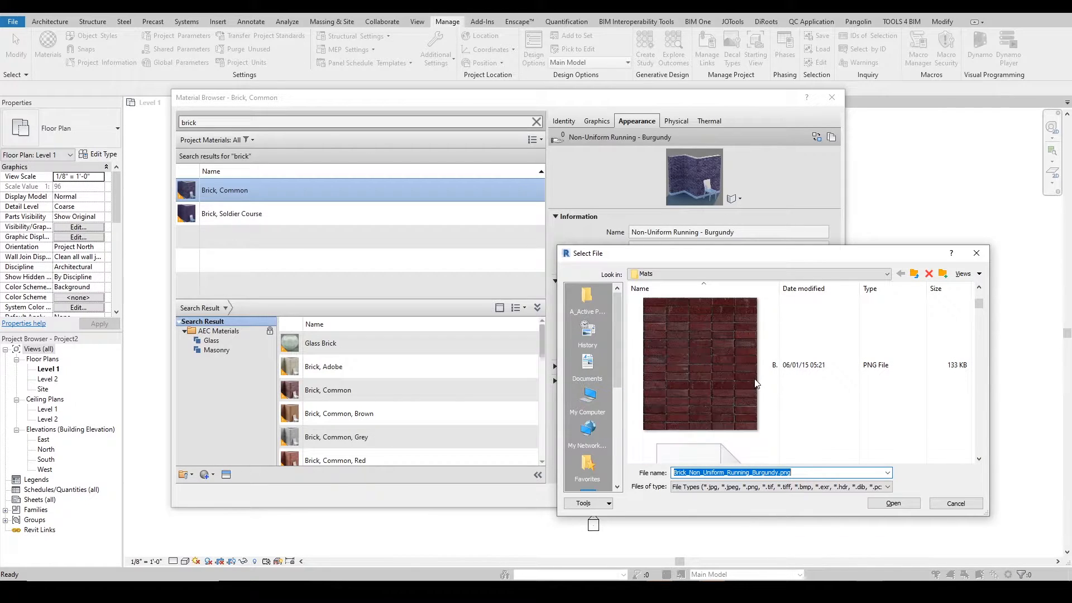
scroll(755, 378, up, 3)
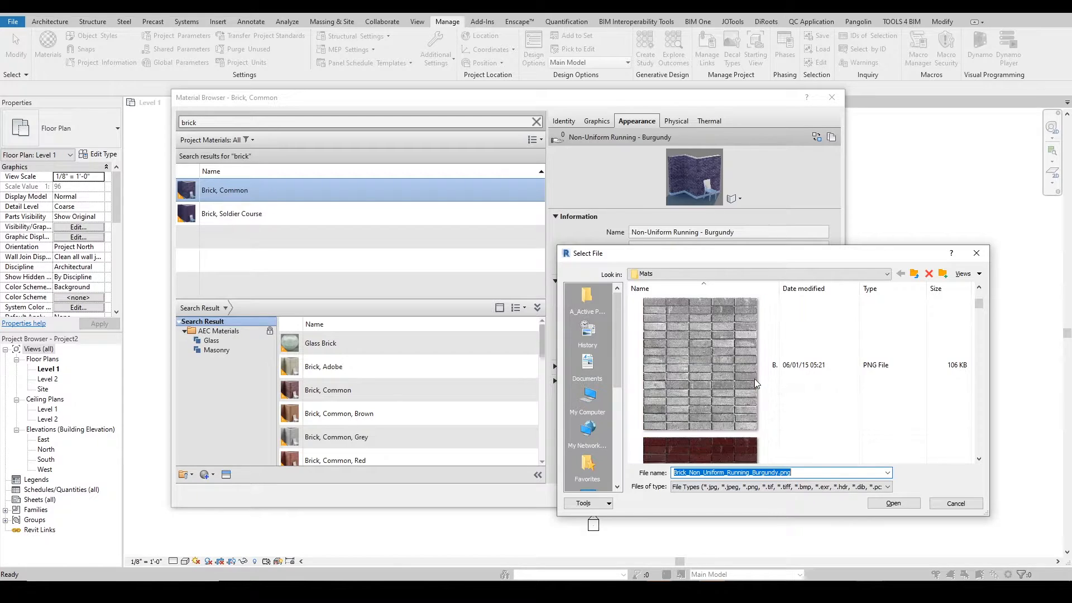
scroll(754, 378, down, 1)
scroll(753, 379, up, 2)
scroll(754, 380, down, 5)
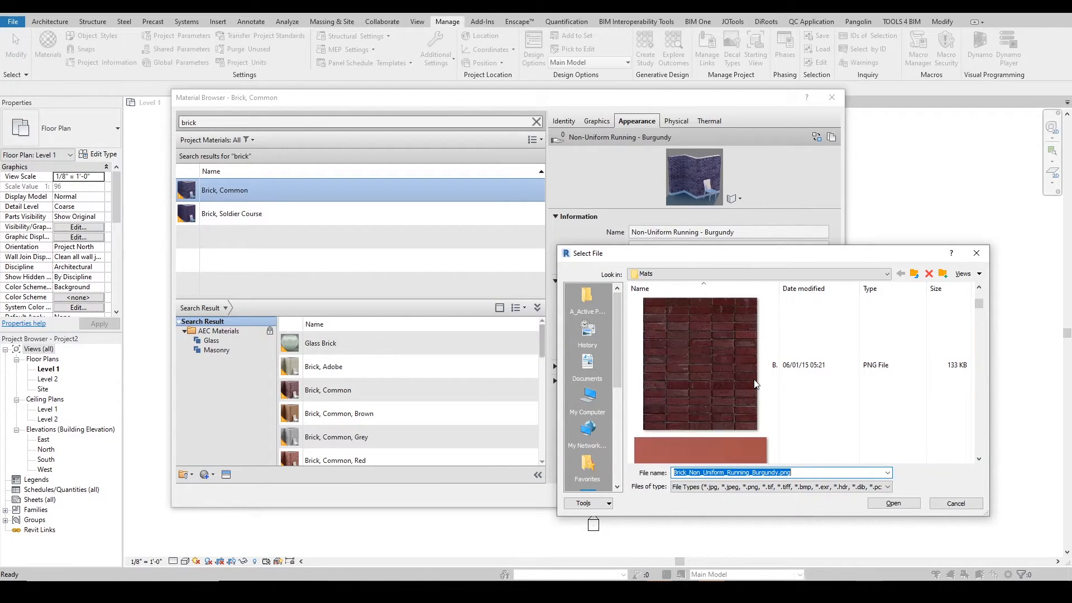
scroll(755, 384, down, 1)
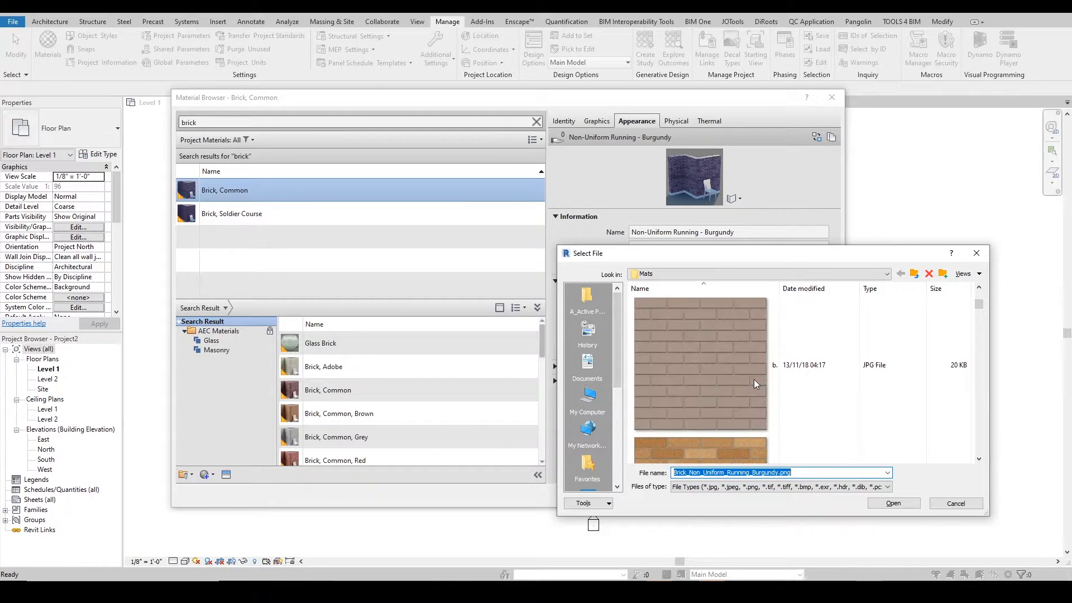
scroll(754, 384, up, 1)
scroll(754, 384, down, 1)
scroll(754, 384, up, 2)
scroll(754, 384, down, 1)
scroll(754, 384, up, 2)
scroll(753, 383, down, 4)
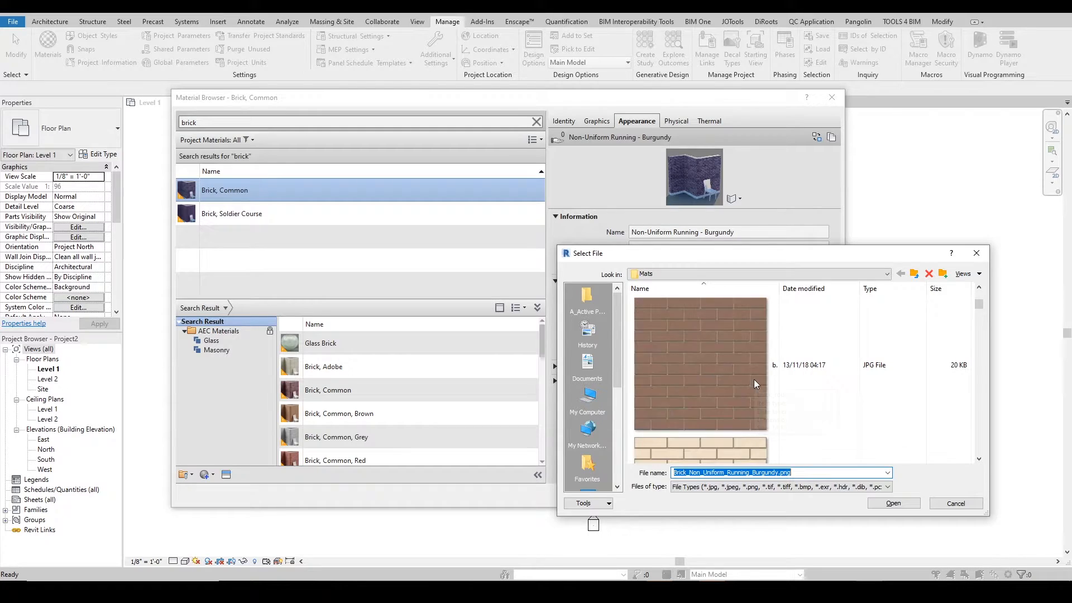
click(697, 430)
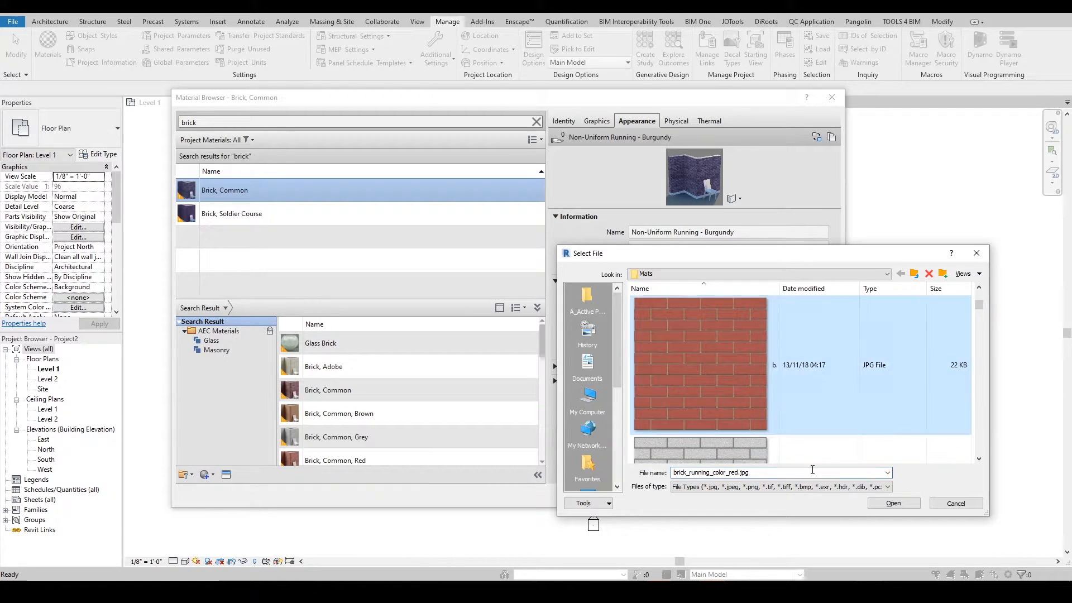
click(893, 503)
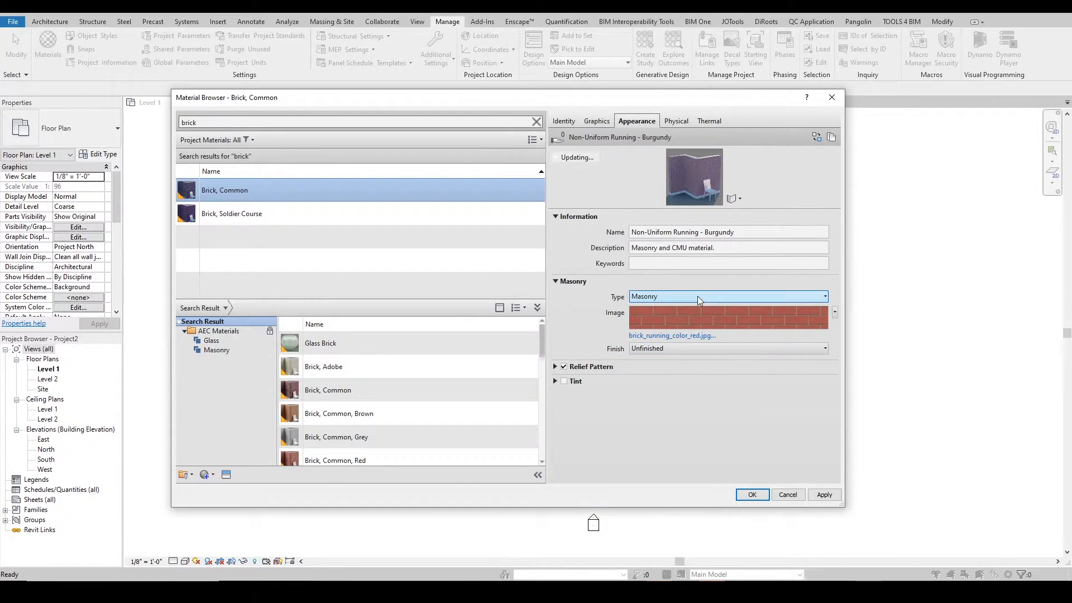
Set the sample size width of the red running brick texture to 3'-0" with width and height linked.
click(689, 322)
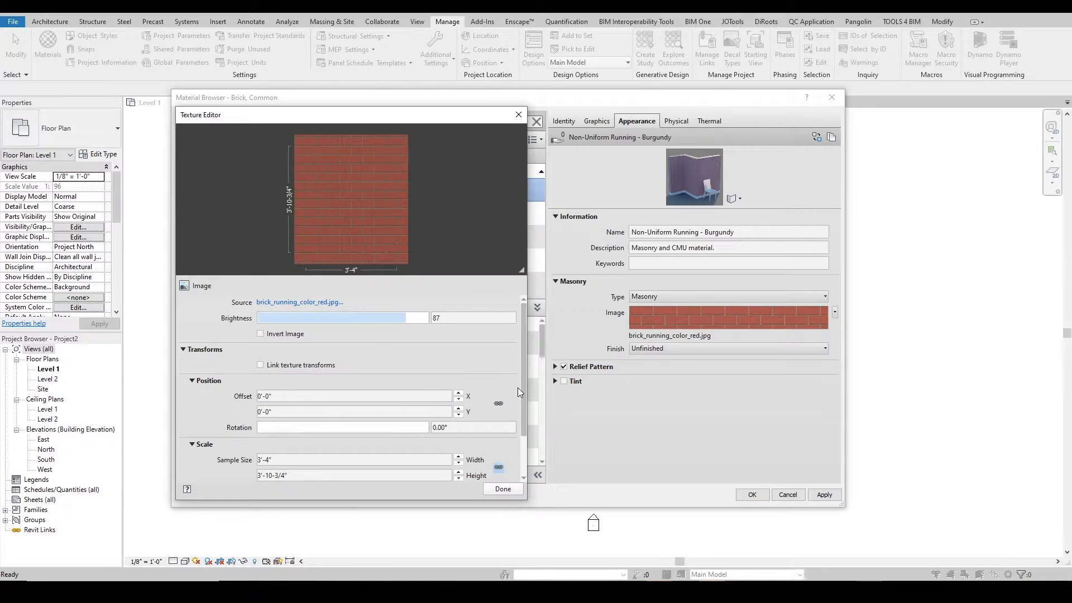
scroll(478, 433, down, 2)
click(305, 449)
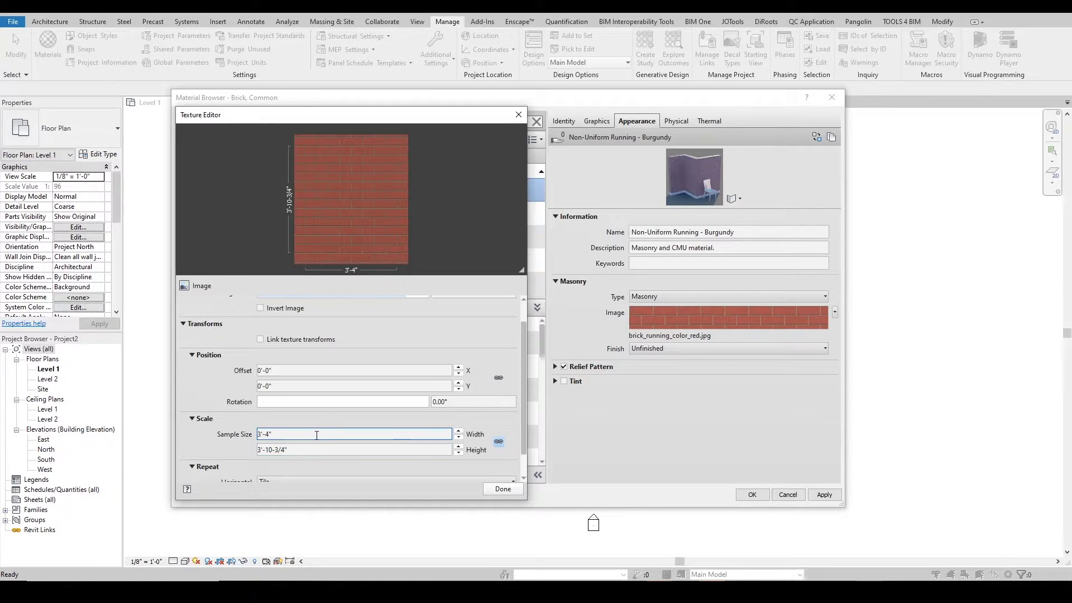
double_click(271, 435)
click(270, 439)
key(BackSpace)
text(0)
key(Return)
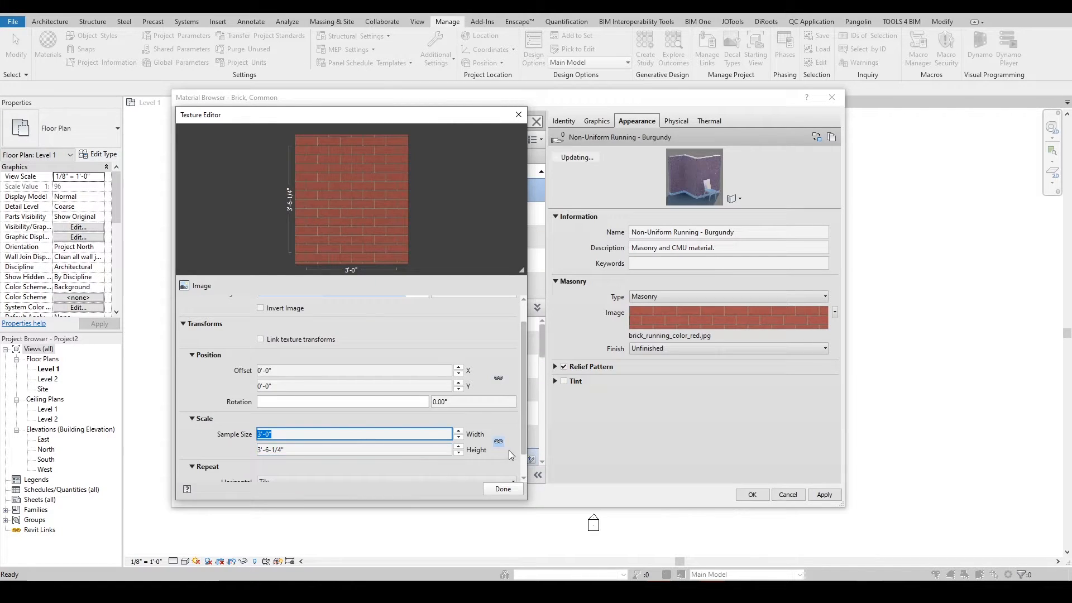
Set the red brick texture's sample size width to 2'-9".
click(269, 435)
drag(262, 437, 270, 437)
text(2'-9)
key(Tab)
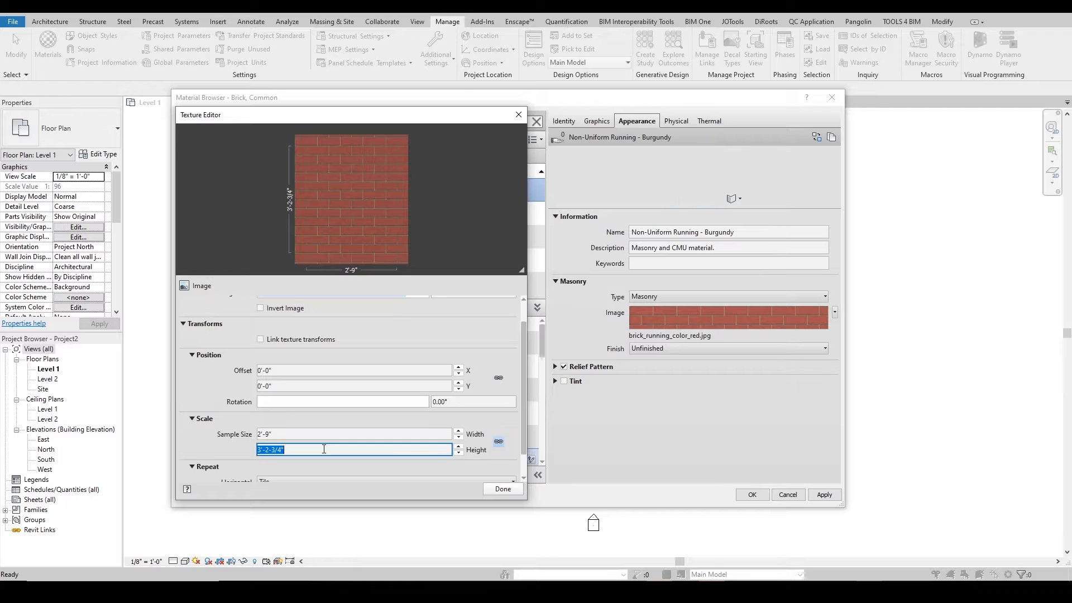
Accept the edited texture settings of brick_running_color_red.jpg.
click(502, 489)
Try nudging the render appearance of Brick, Common in several directions to line it up with the Brick surface pattern.
click(608, 124)
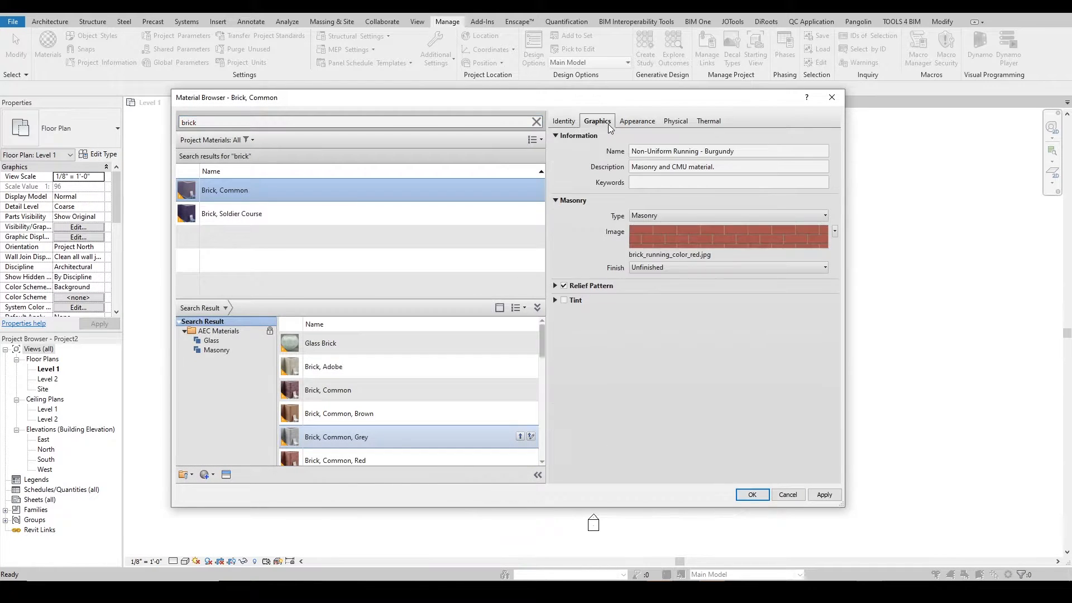
click(655, 269)
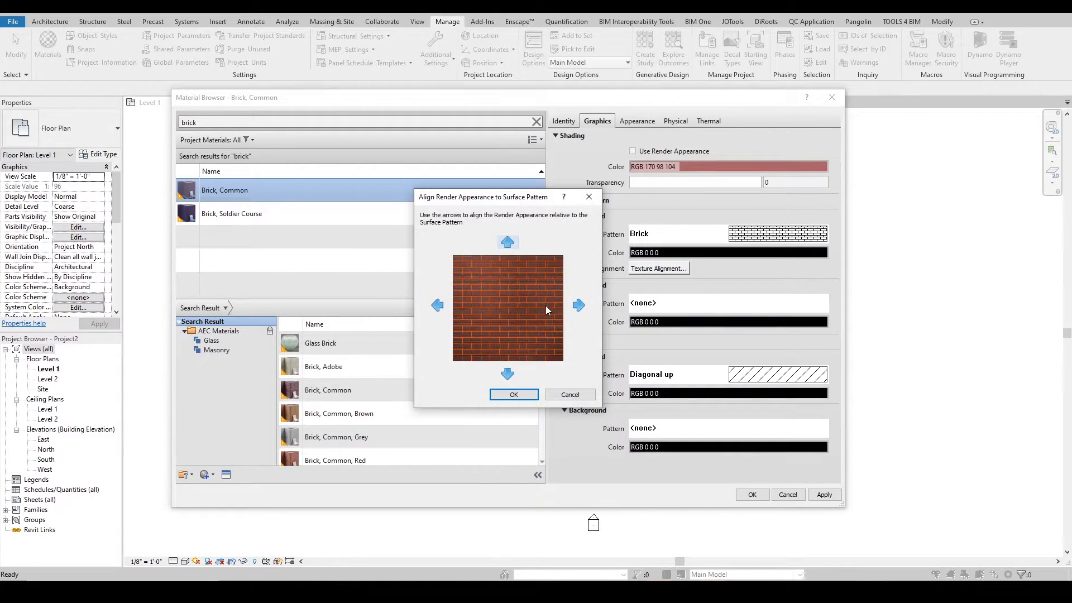
click(506, 374)
click(578, 304)
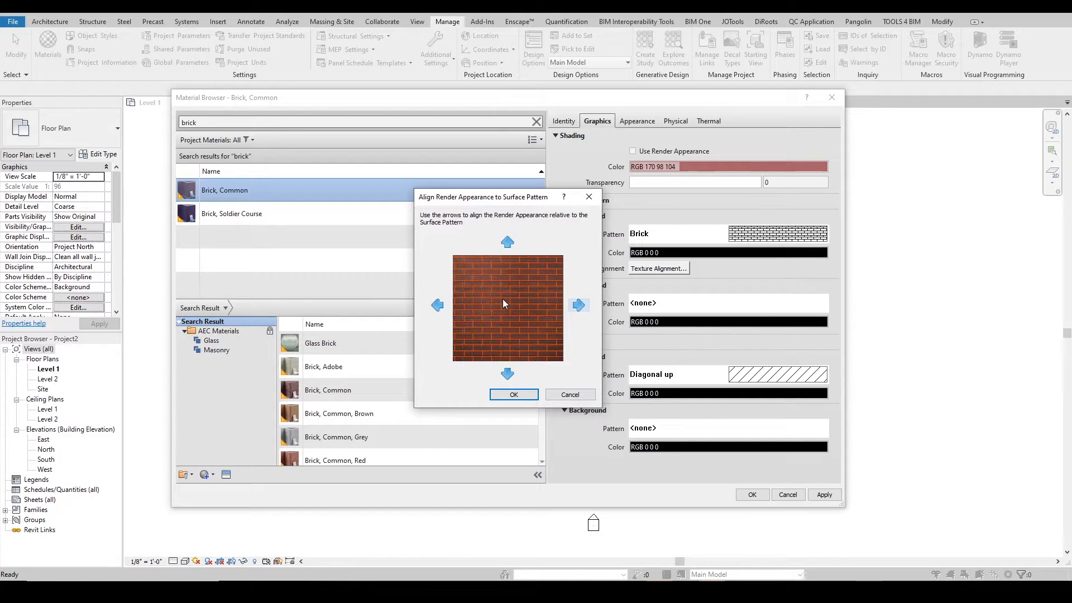
click(507, 242)
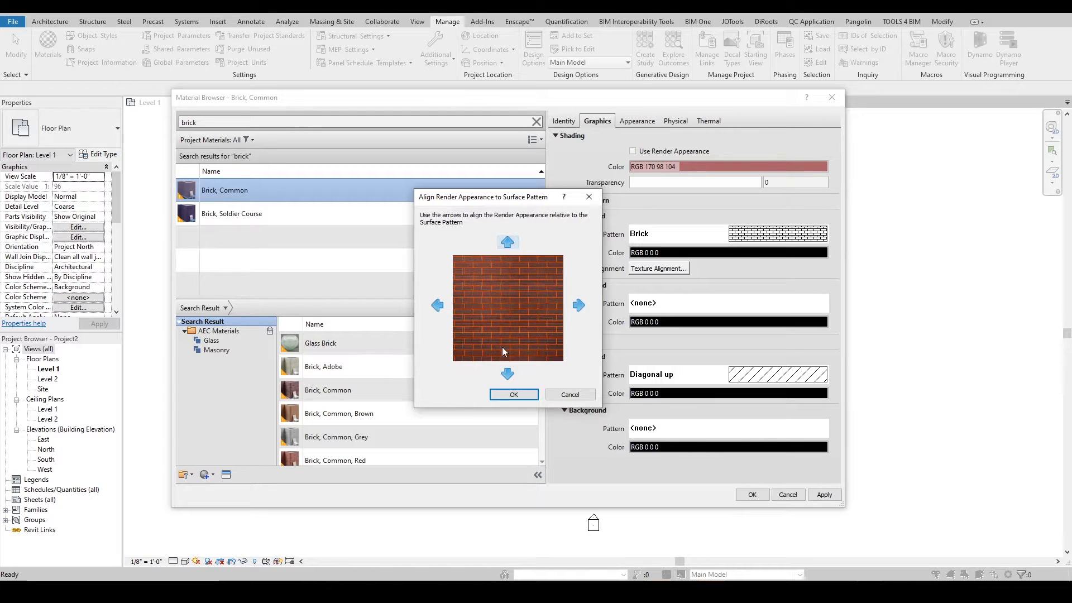
click(507, 241)
click(507, 241)
click(508, 241)
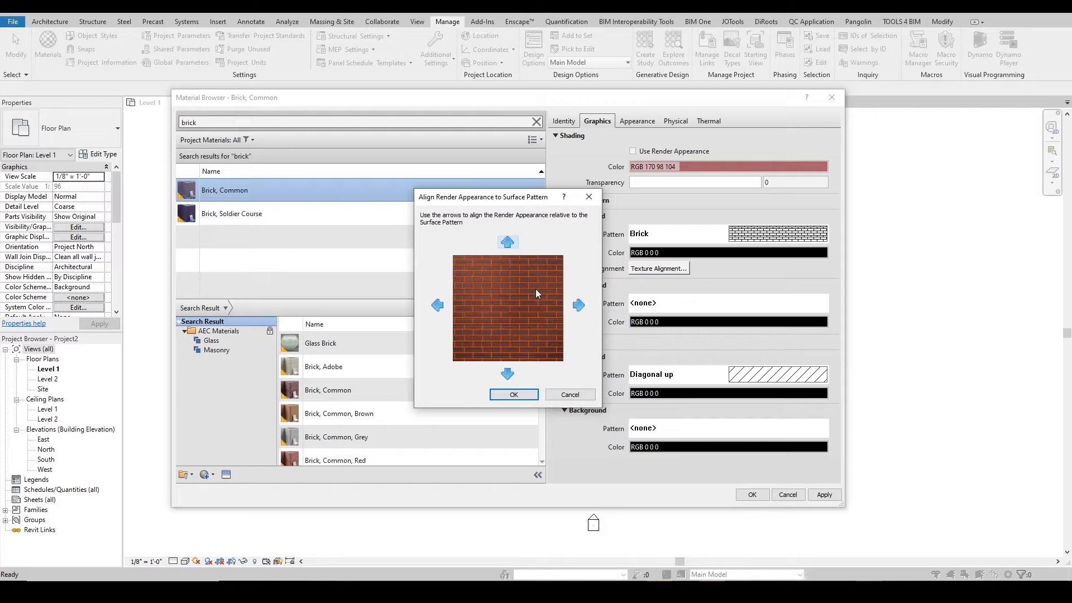
click(570, 394)
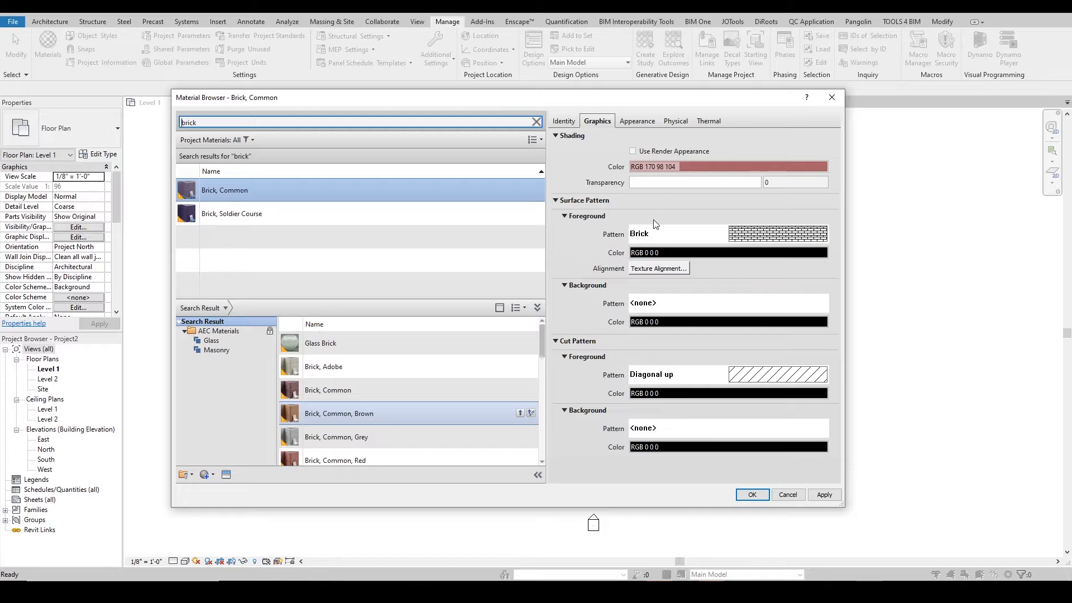
Expand the Relief Pattern and Tint appearance settings of Brick, Common and enlarge the material preview.
click(642, 123)
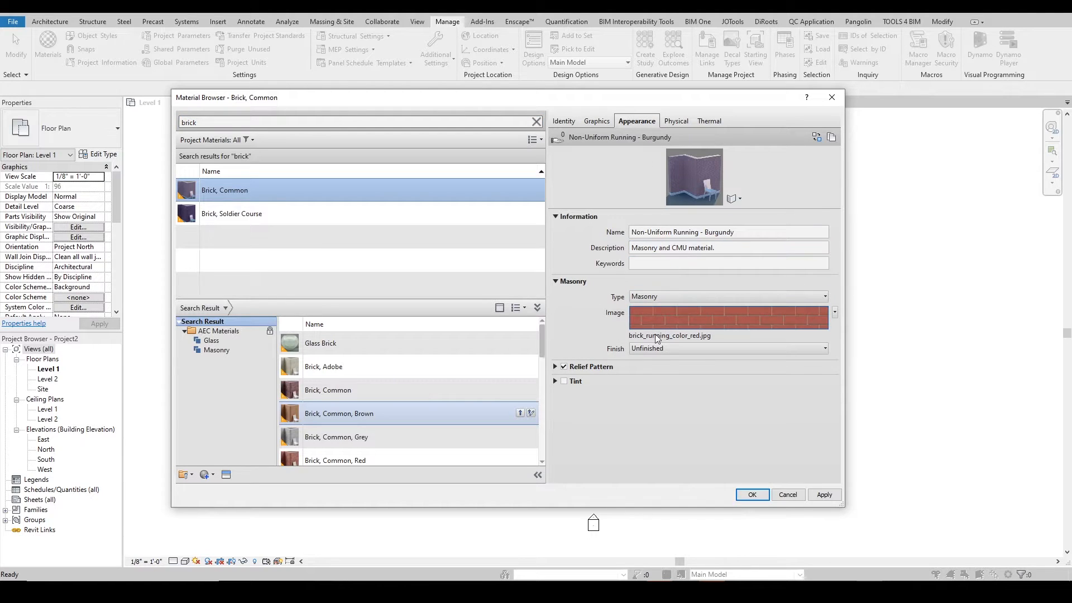
click(649, 351)
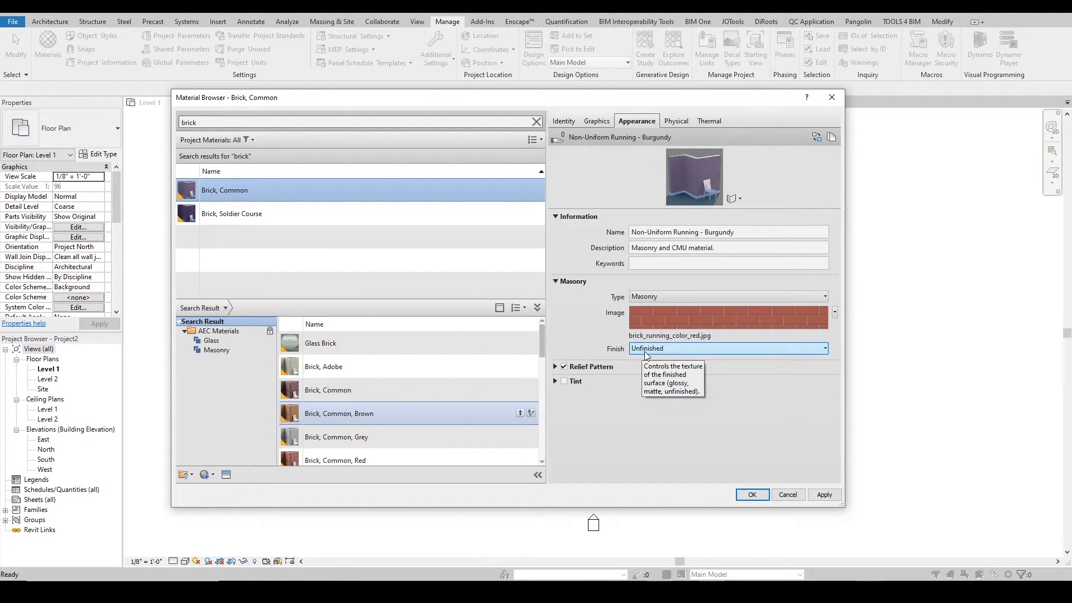
click(555, 367)
click(554, 439)
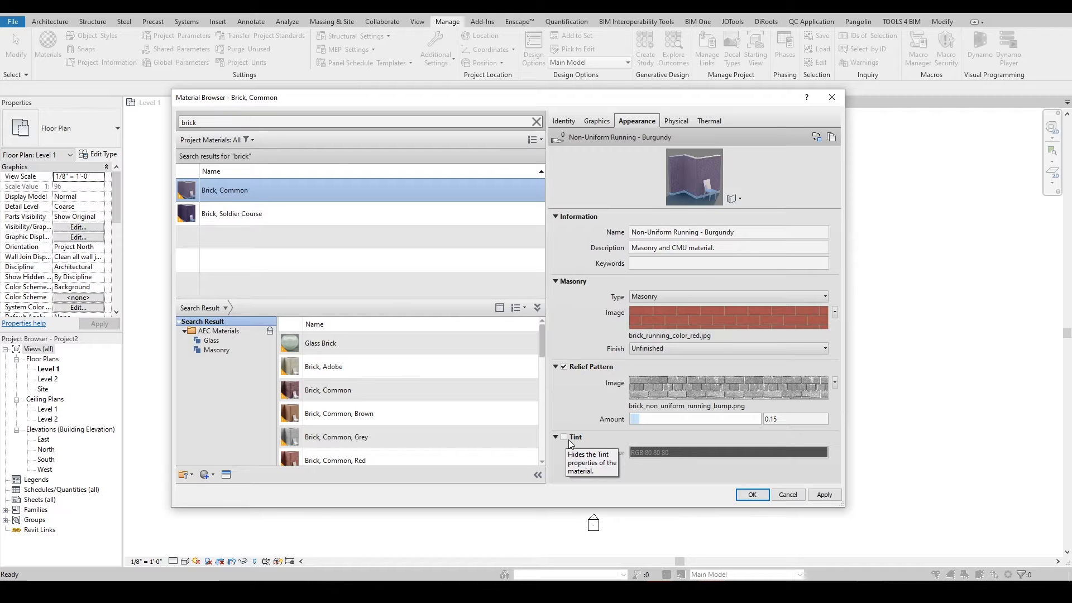
drag(750, 207, 752, 365)
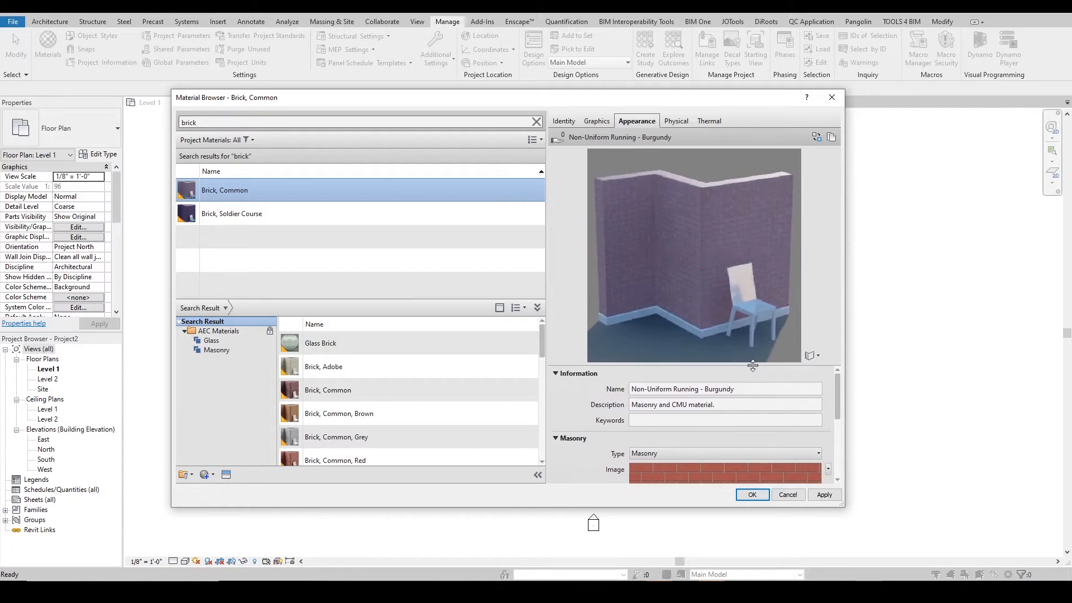
scroll(835, 386, down, 5)
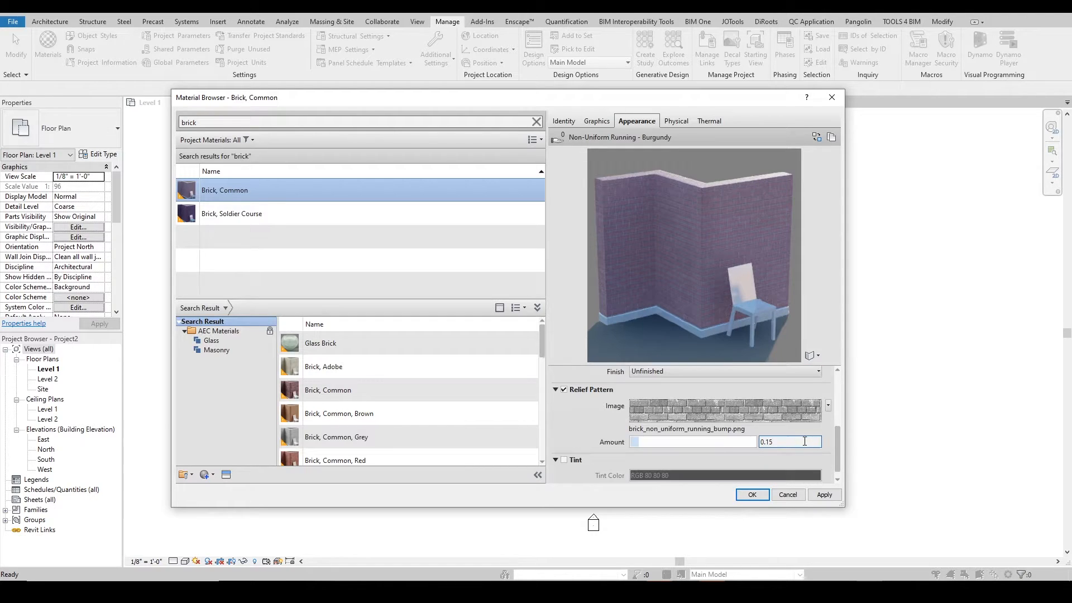
Enable the tint of Brick, Common and set its tint color to magenta, RGB 255 0 255.
click(563, 459)
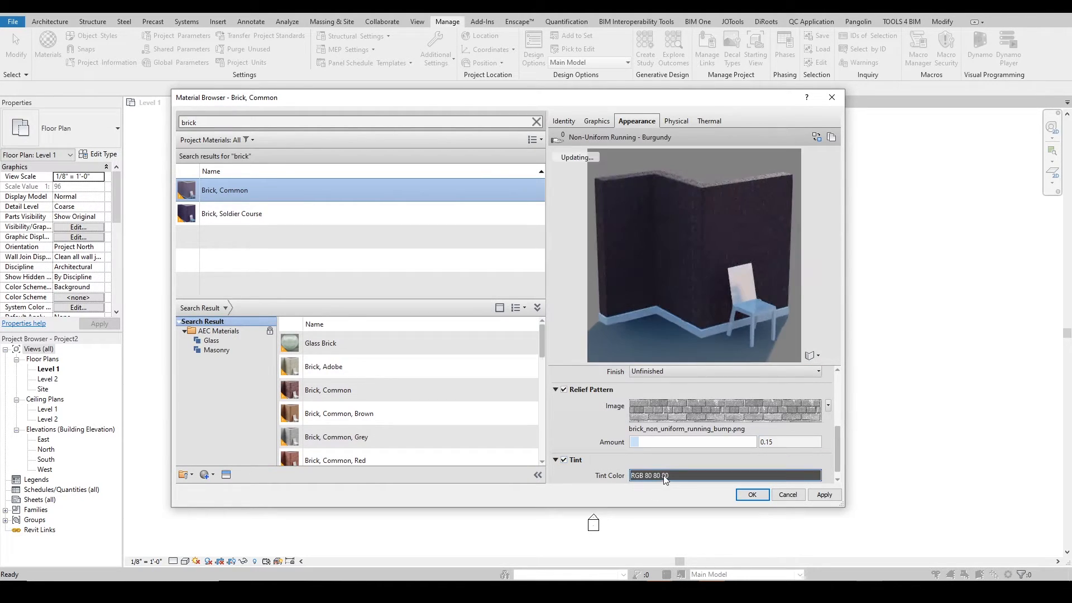
click(665, 475)
click(493, 235)
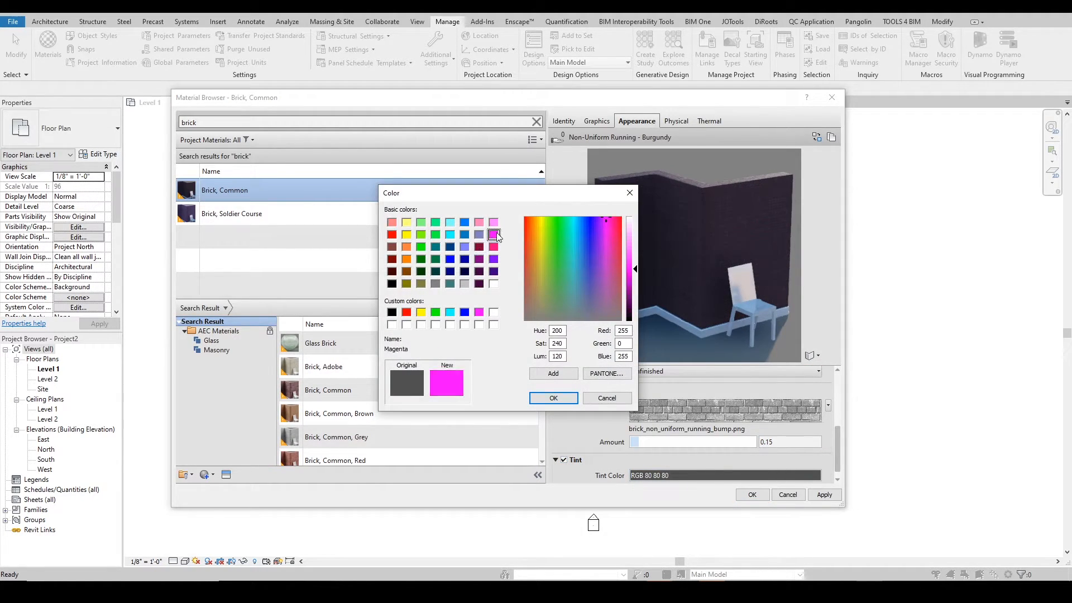
click(563, 399)
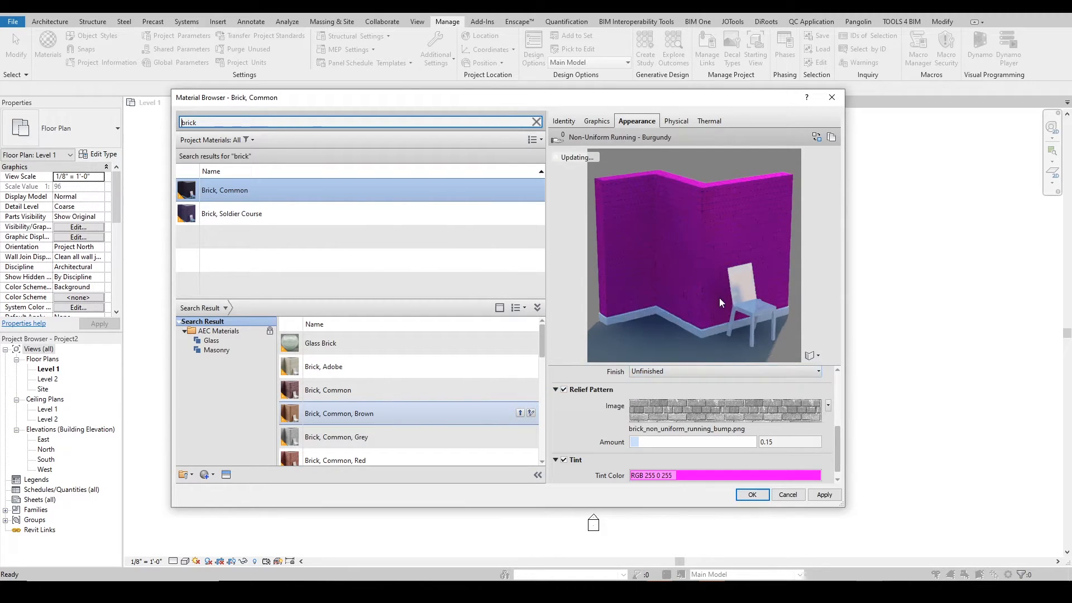
Turn off the magenta tint in the appearance of Brick, Common.
scroll(824, 459, down, 1)
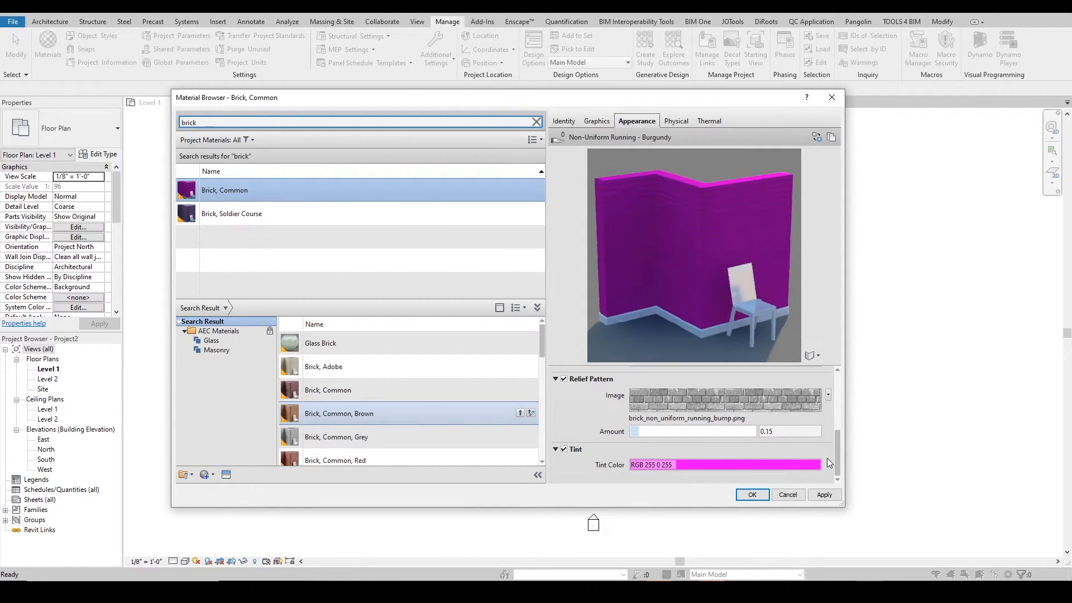
click(799, 468)
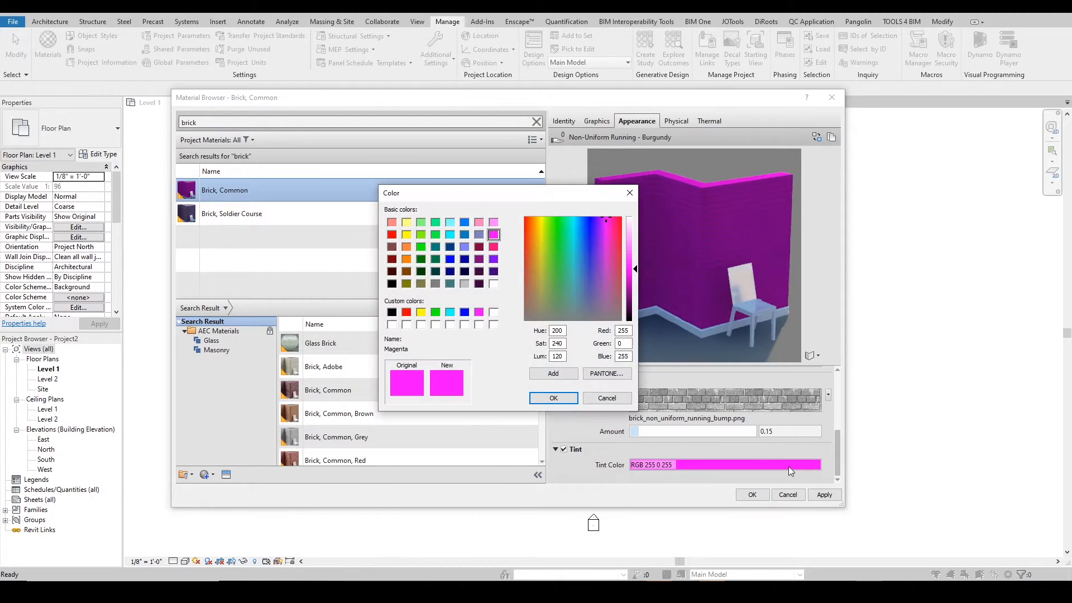
click(615, 401)
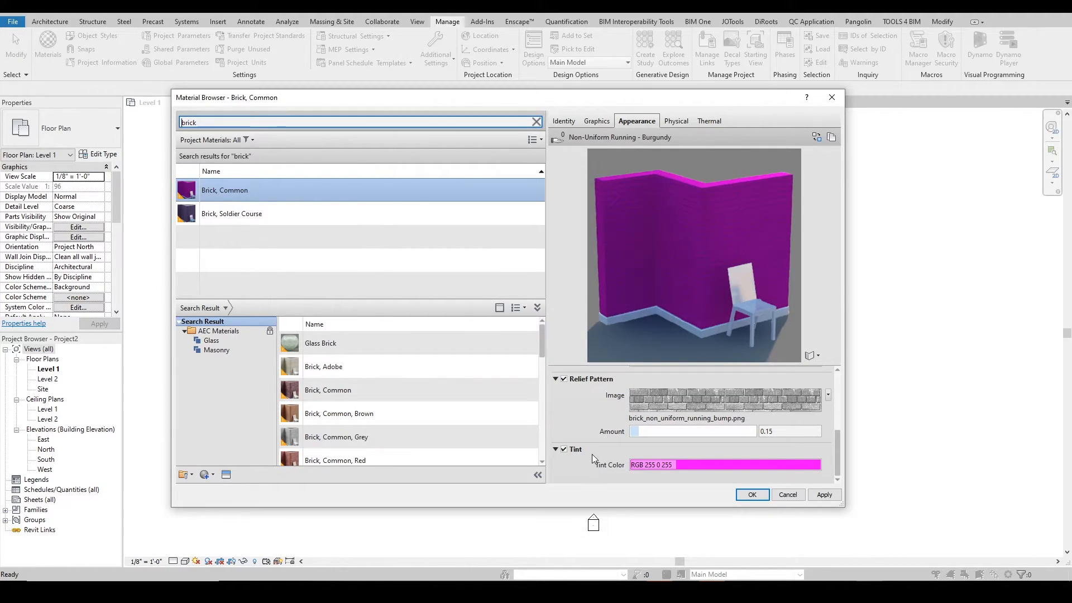
click(563, 449)
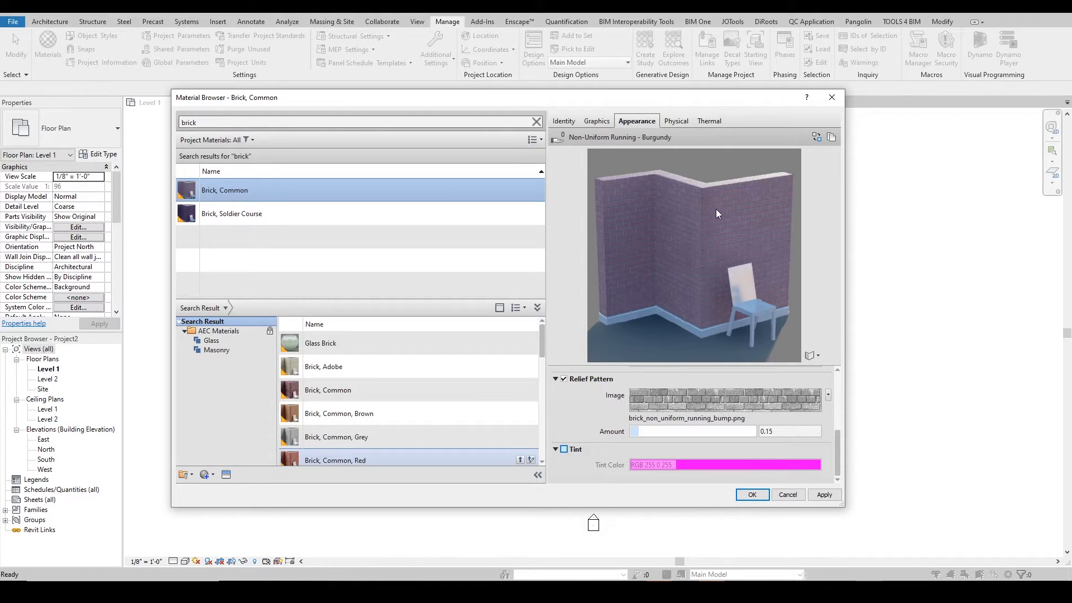
Enlarge the Brick, Common preview further and review the material's thermal and physical properties.
drag(731, 365, 720, 468)
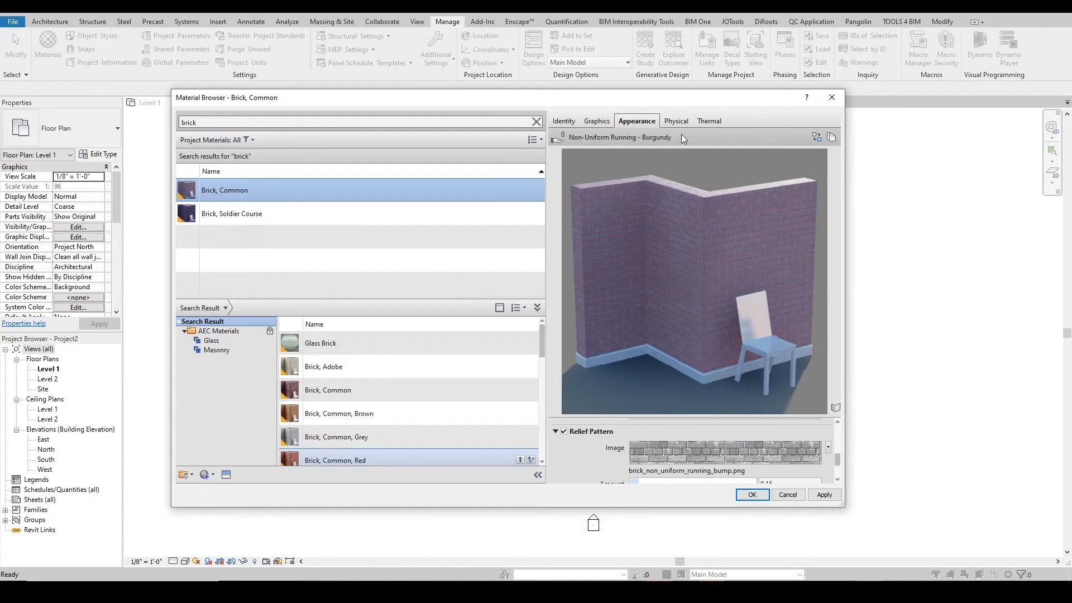
click(712, 121)
click(680, 121)
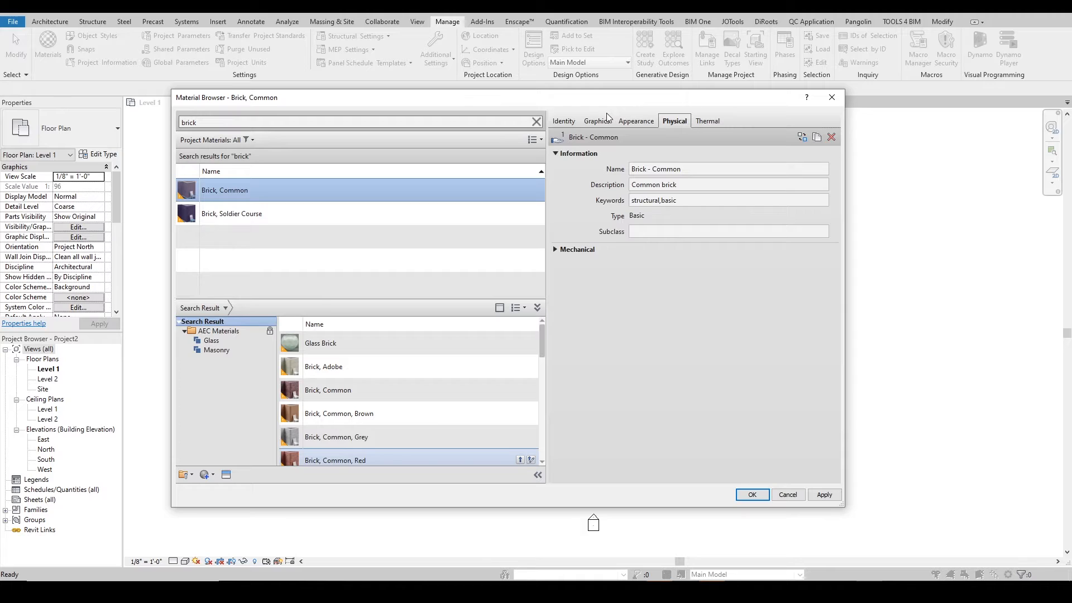
click(636, 121)
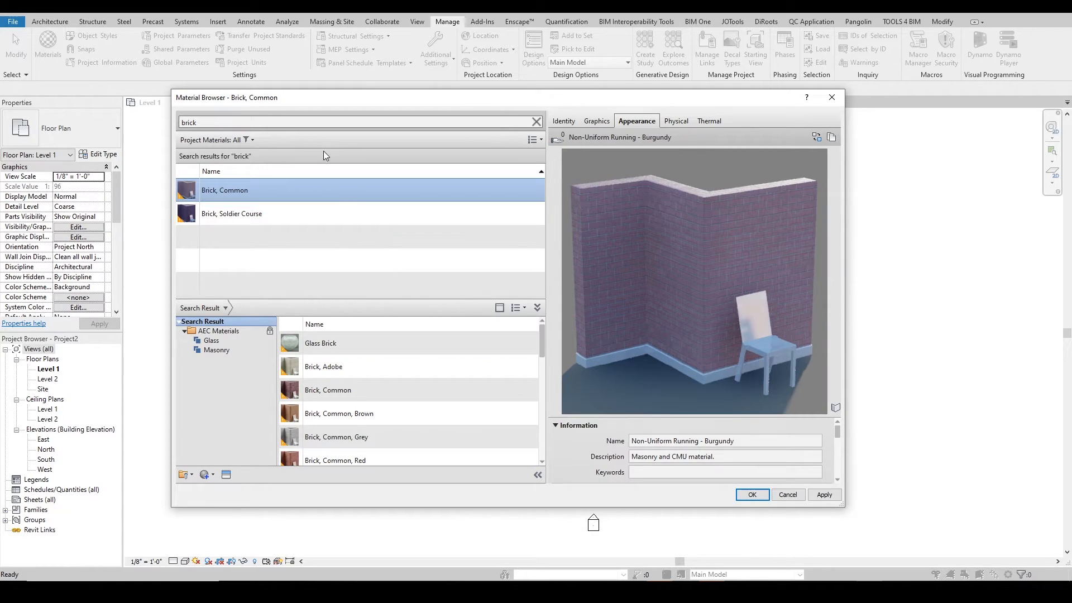
Search the materials for wood and examine the finish and usage options in the Cherry material's appearance.
click(536, 121)
text(wood)
click(294, 192)
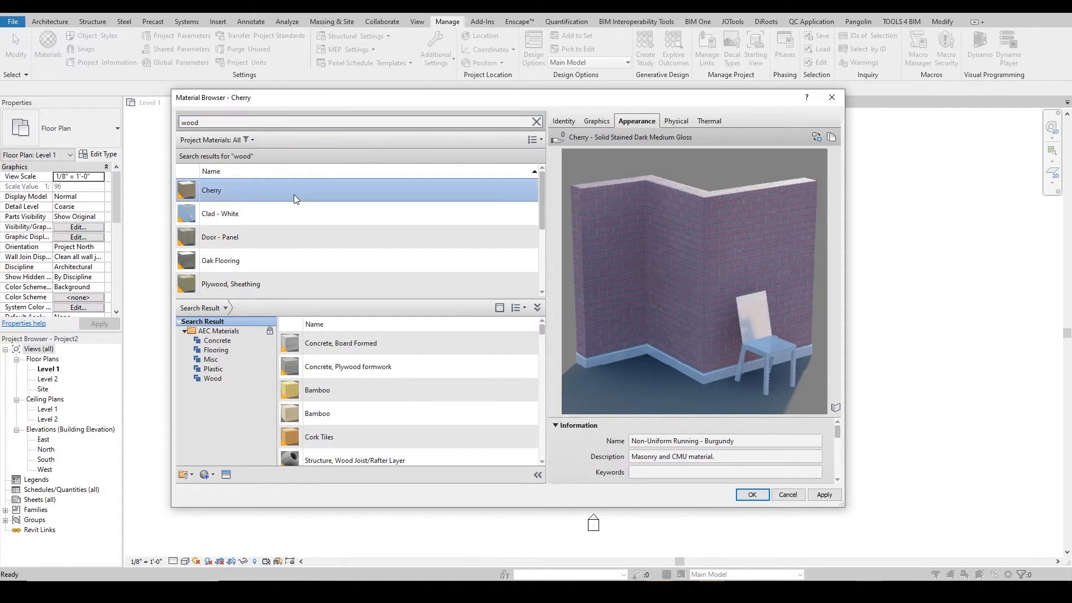
drag(773, 417, 776, 254)
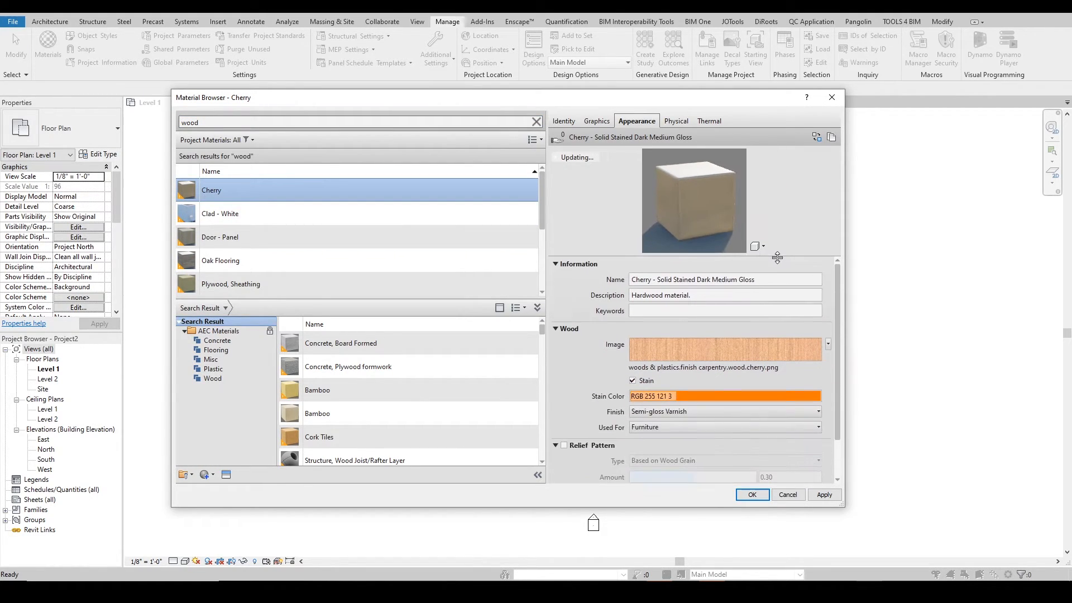
scroll(766, 336, down, 2)
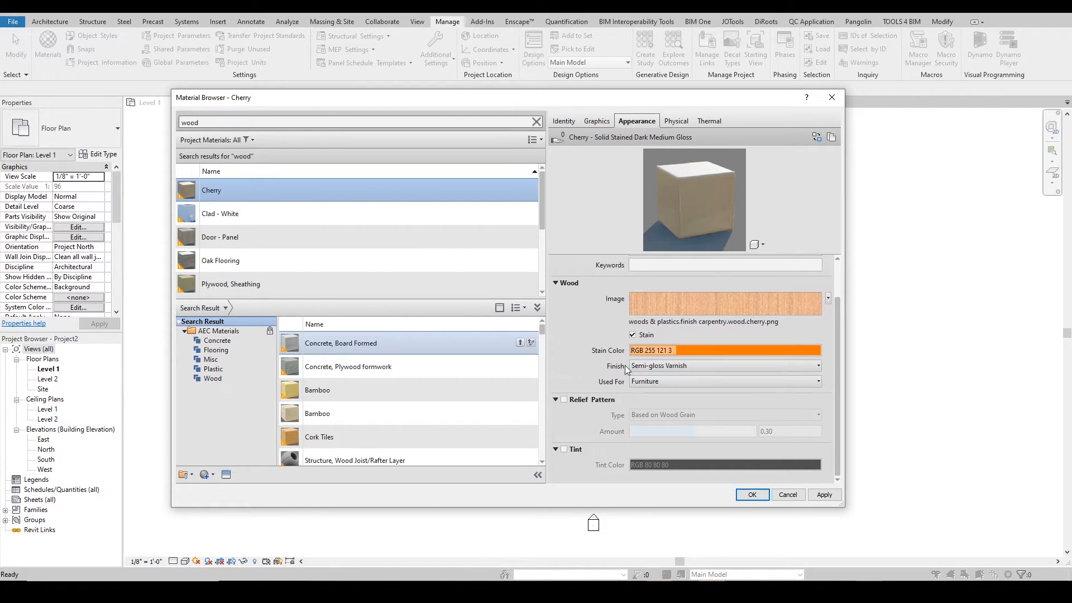
click(668, 366)
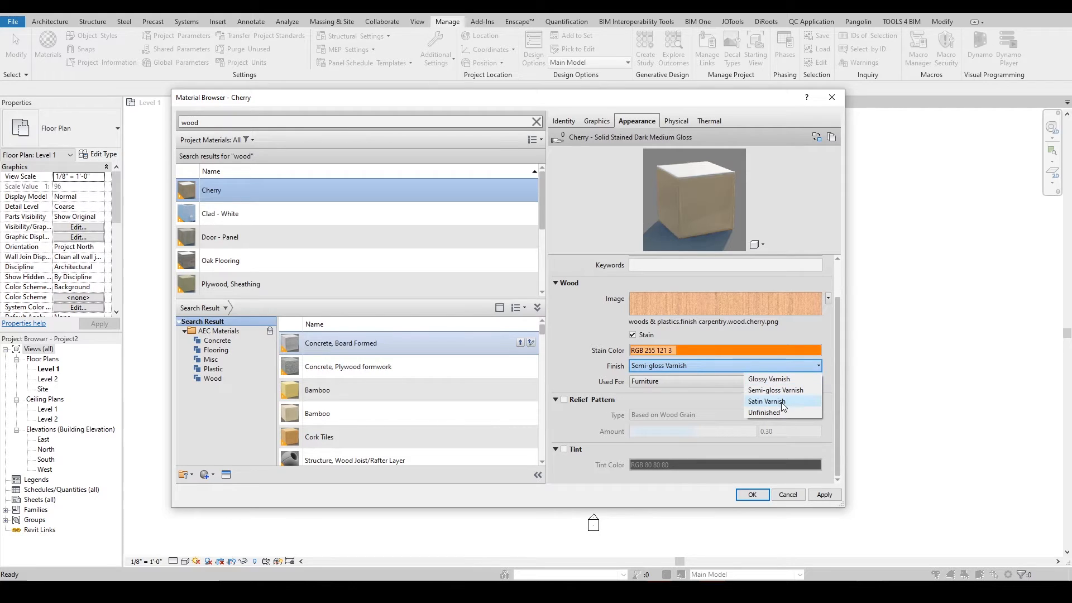
click(709, 391)
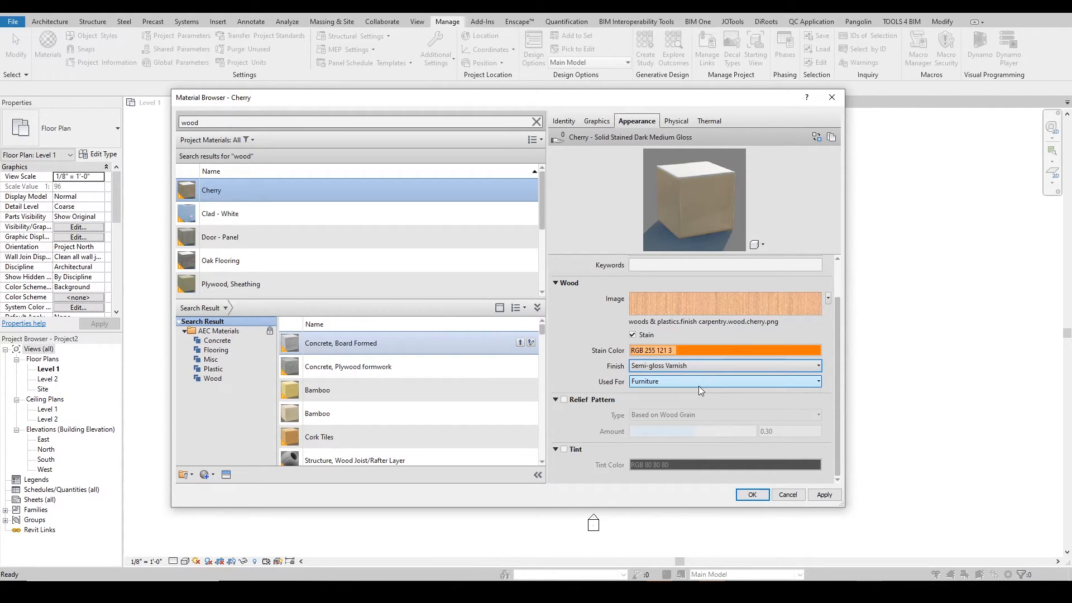
click(699, 385)
Search the materials for metal and examine the type and finish options in the Aluminum material's appearance.
double_click(229, 121)
text(metal)
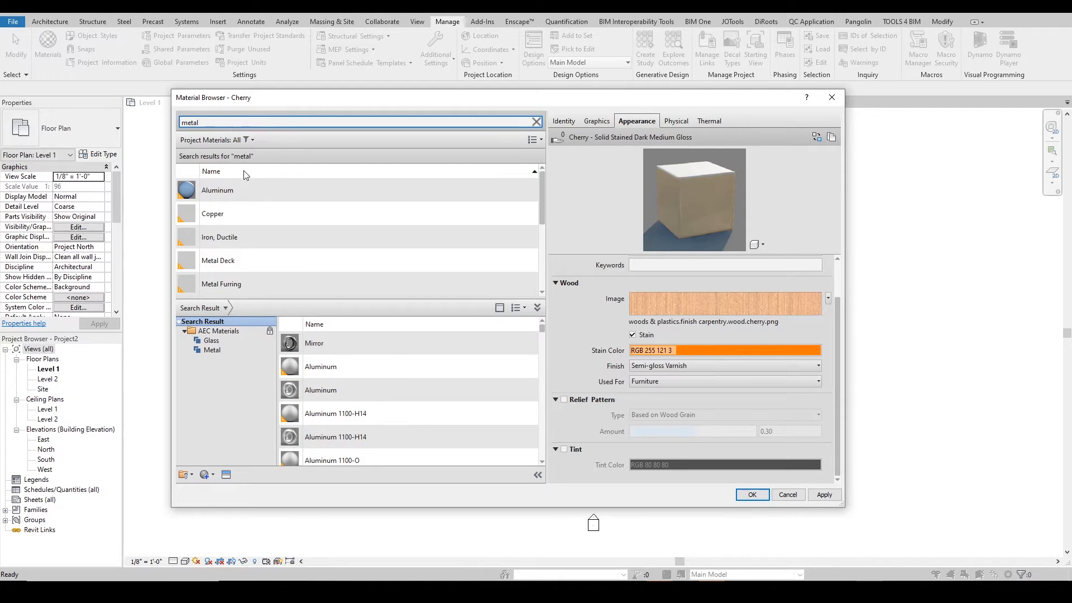
click(251, 186)
click(742, 342)
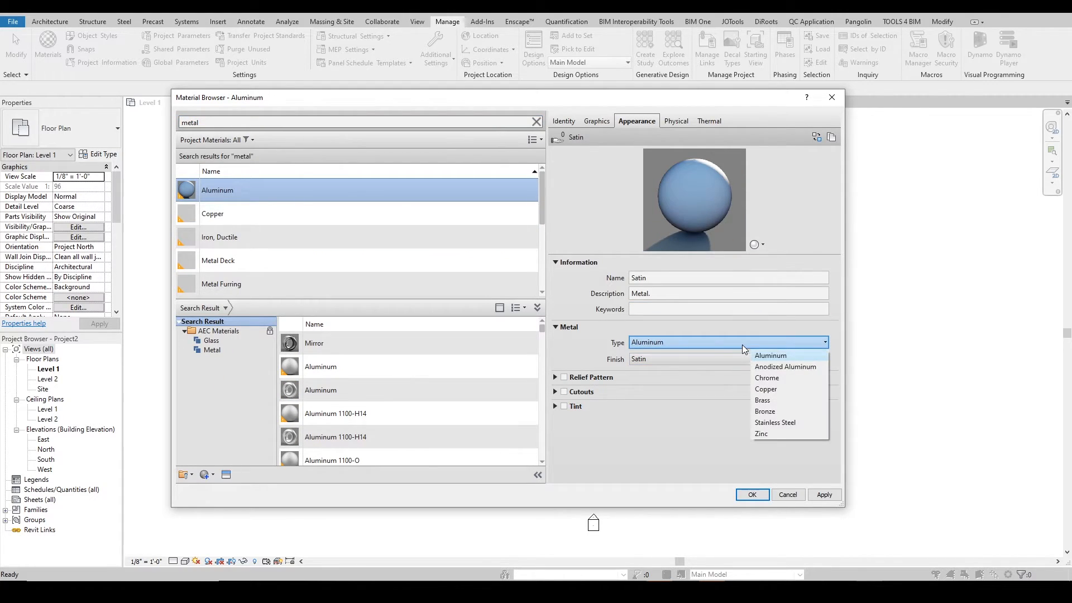
click(680, 360)
click(681, 361)
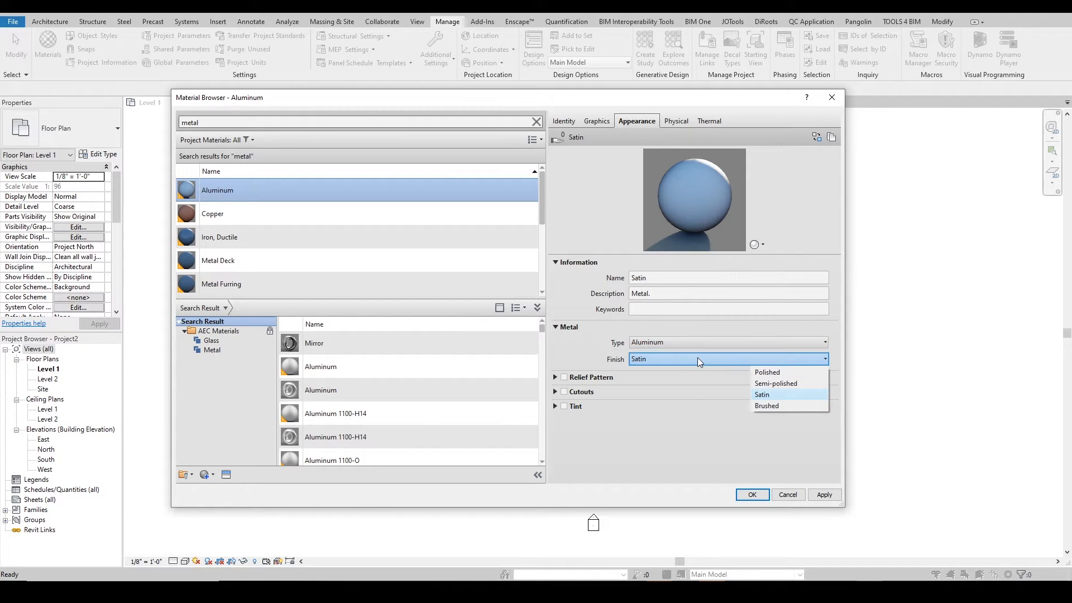
Search the materials for air and expand the Transparency settings in the Air material's appearance.
click(334, 123)
text(air)
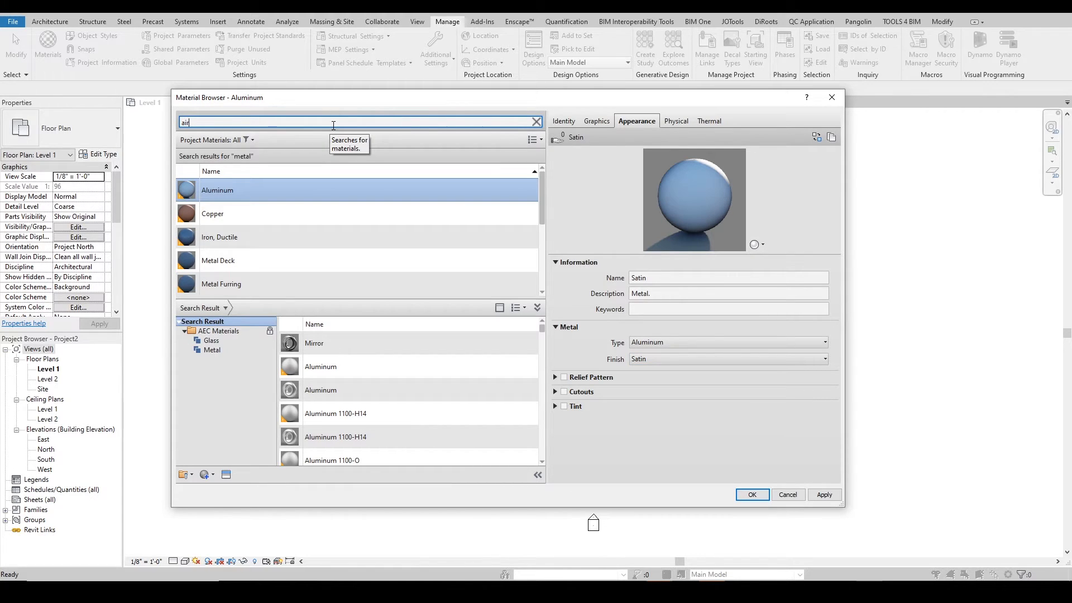
click(263, 191)
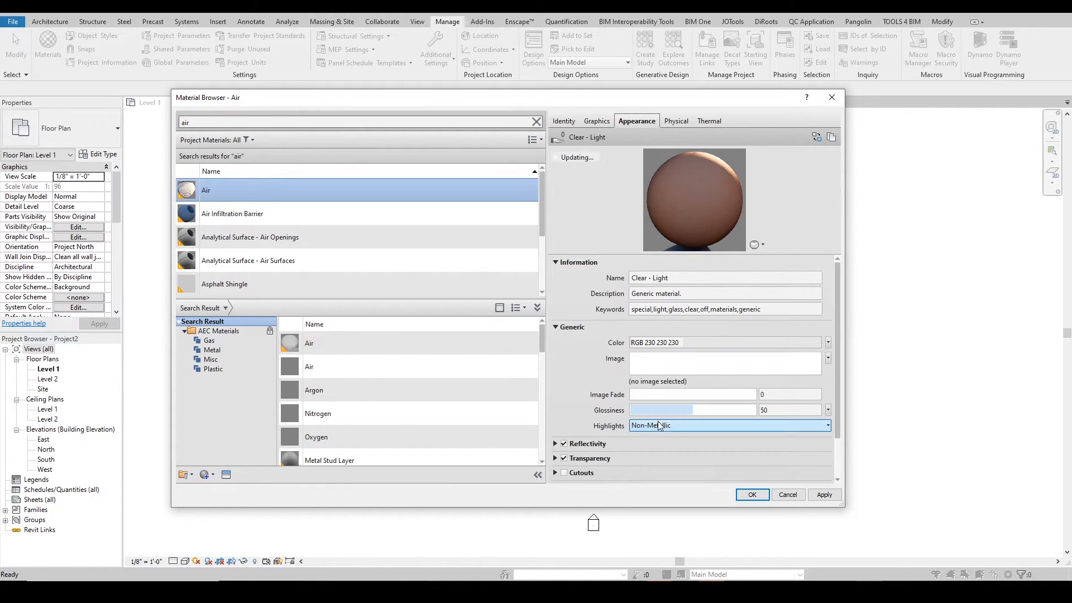
scroll(625, 413, down, 2)
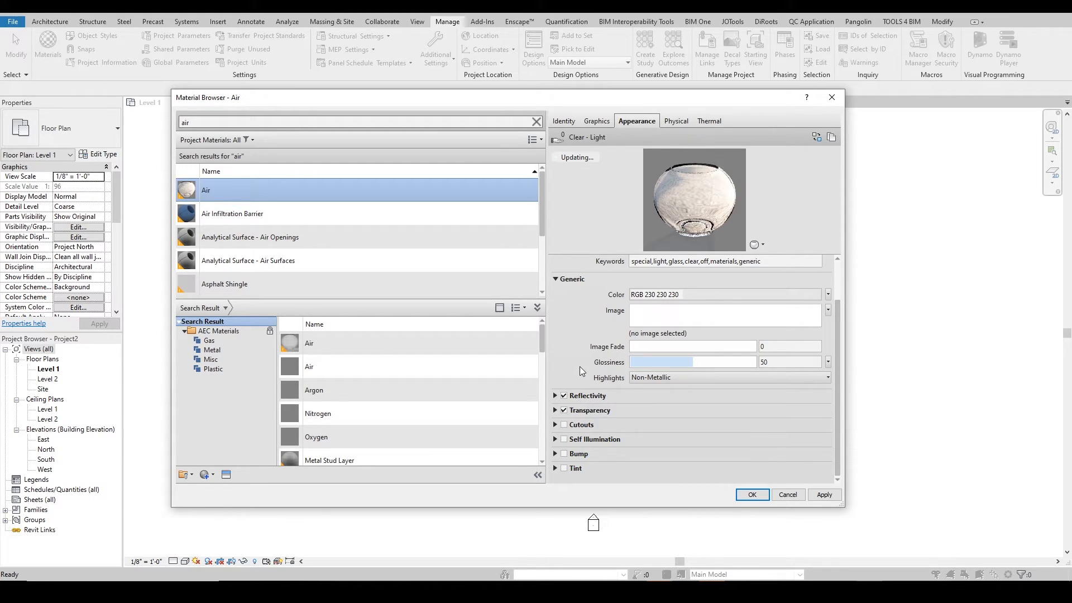
click(554, 410)
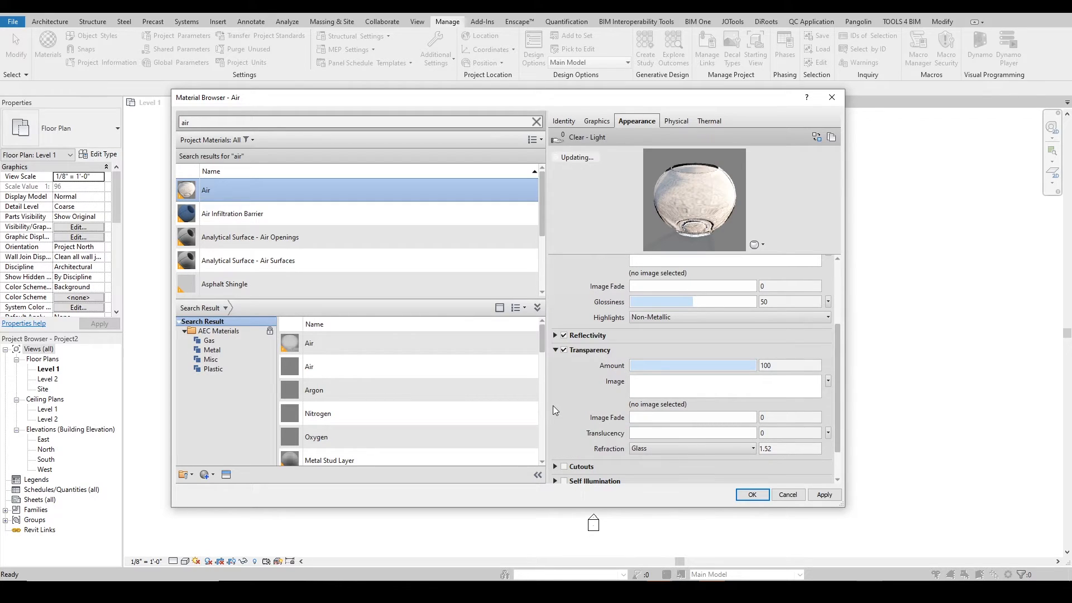
scroll(592, 370, down, 4)
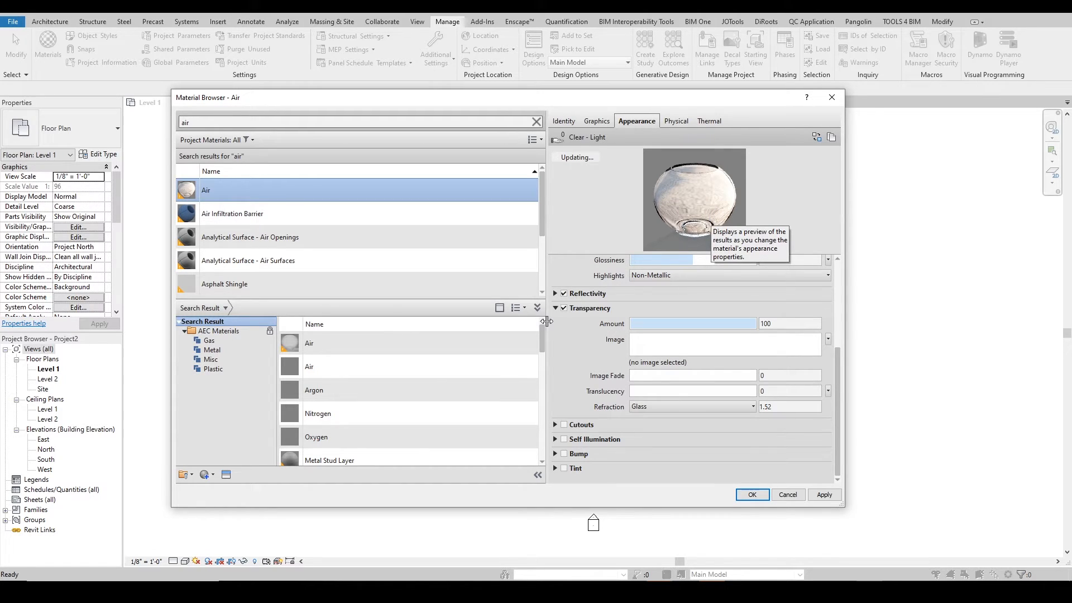
Turn off Reflectivity in the Air material's appearance.
click(564, 293)
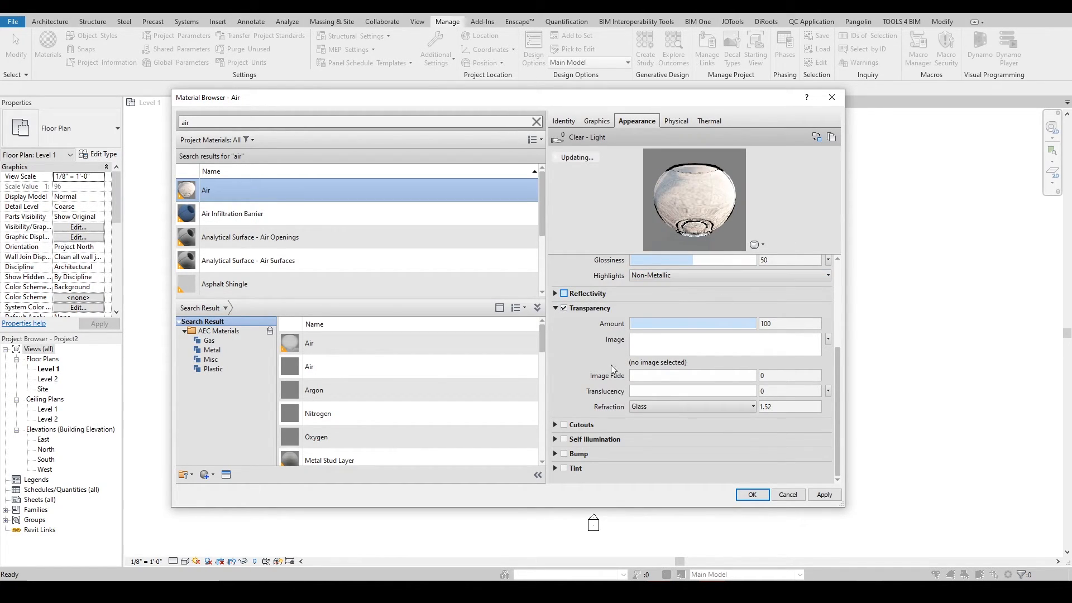
Set the Air material's glossiness to 0 and expand its Self Illumination settings.
scroll(692, 357, up, 3)
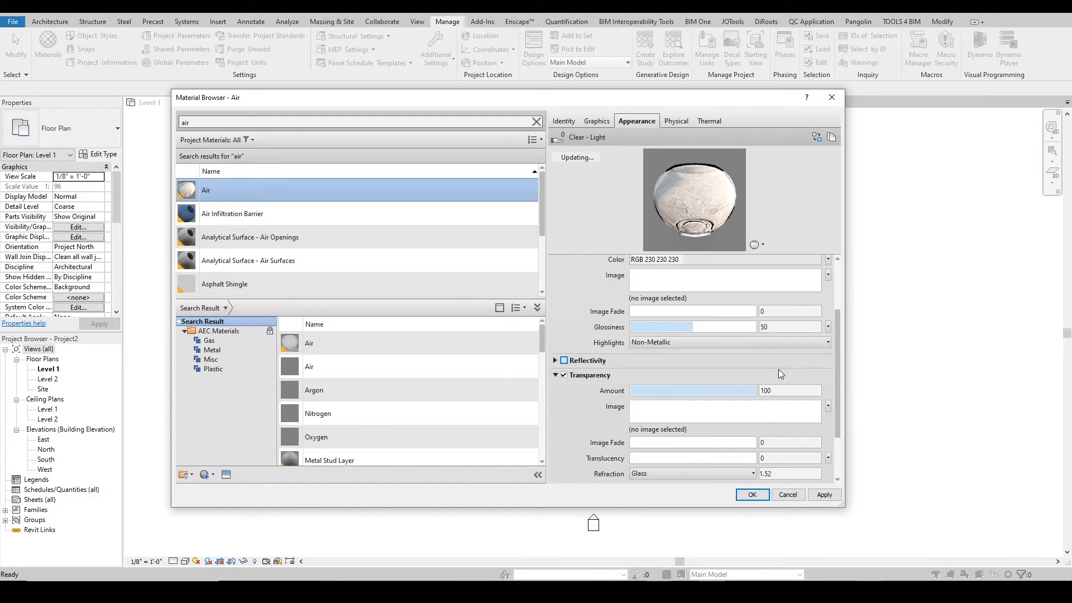
drag(694, 361, 599, 375)
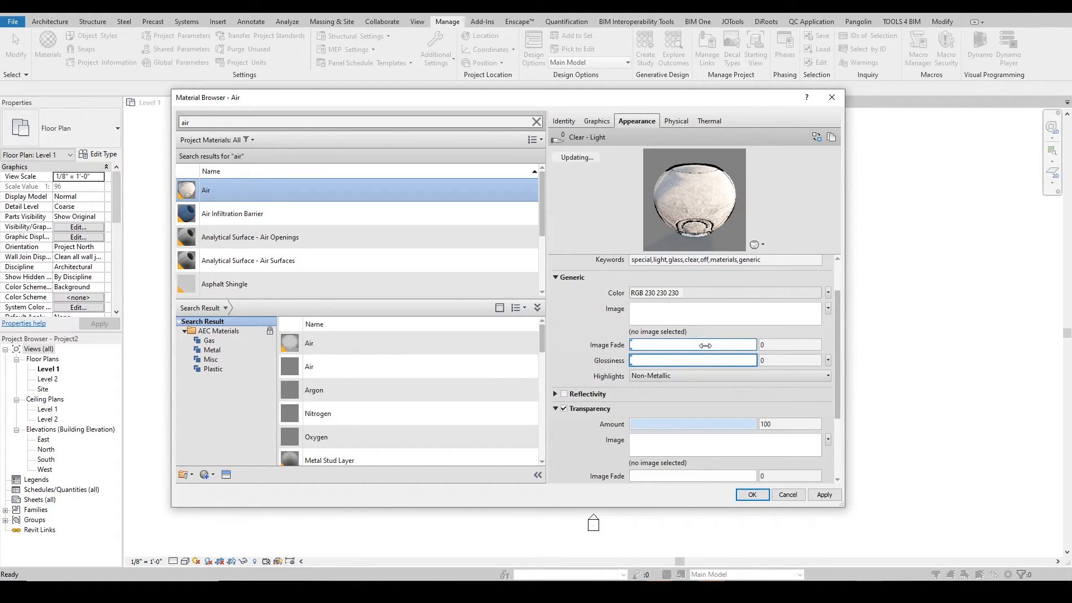
scroll(742, 393, up, 2)
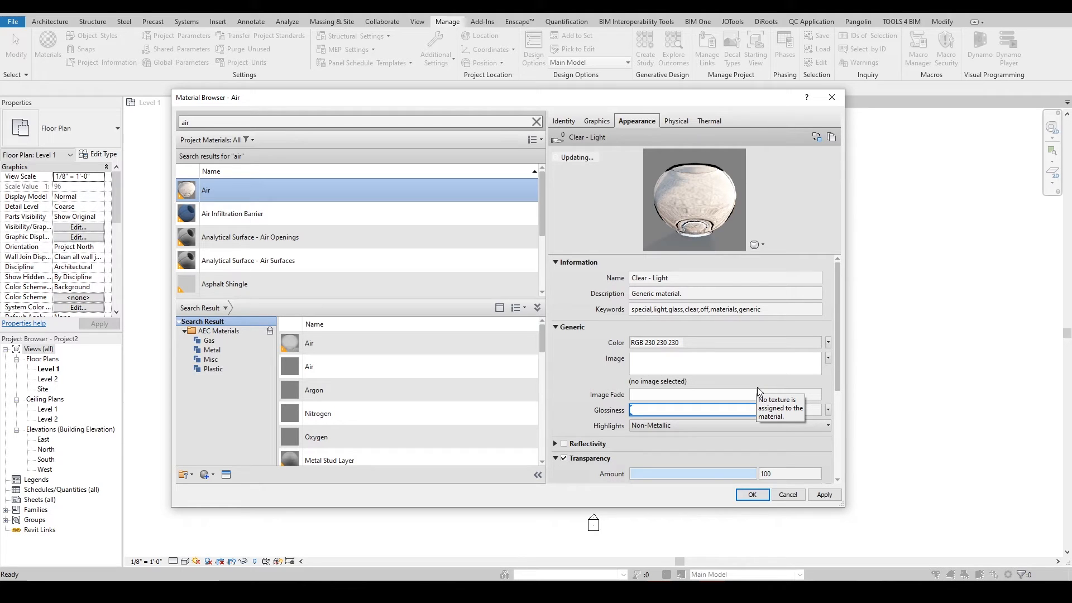
scroll(822, 381, down, 2)
scroll(823, 381, down, 2)
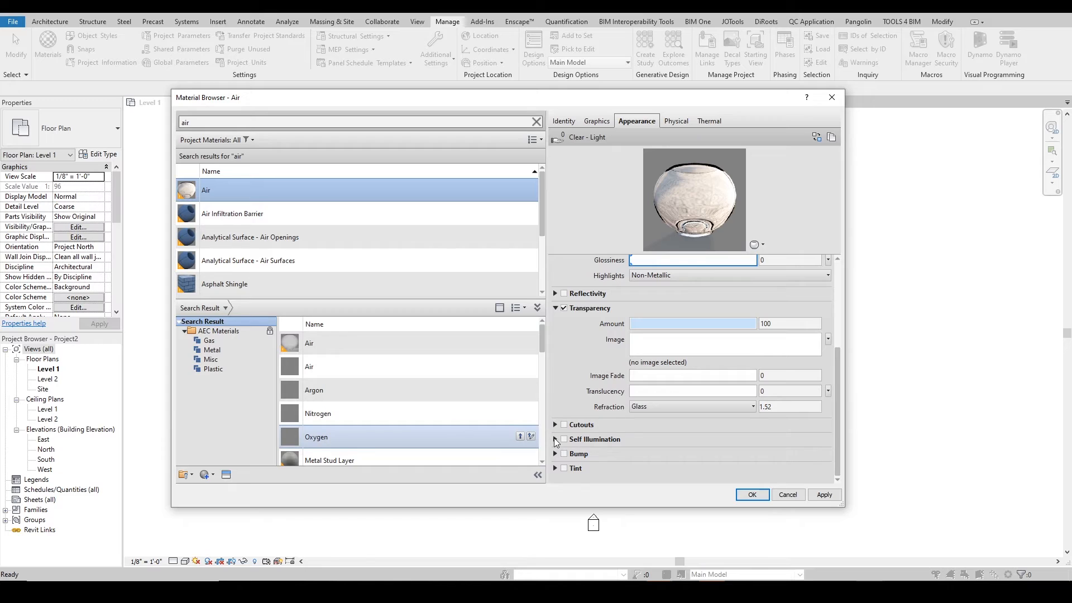
click(556, 439)
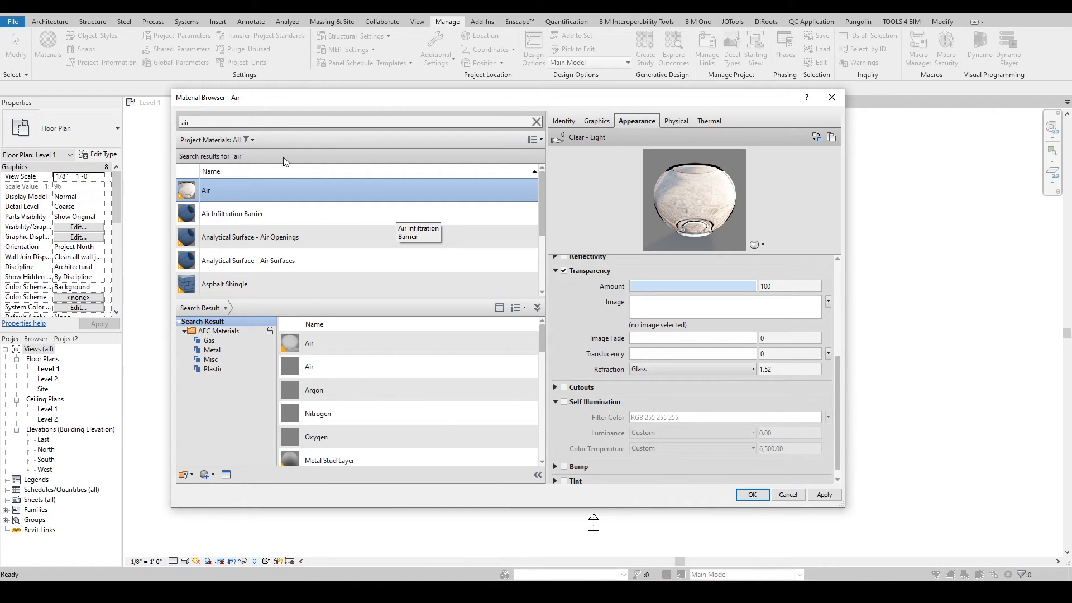
Duplicate the Air material and name the copy "Finish for Lighting".
right_click(272, 193)
click(319, 215)
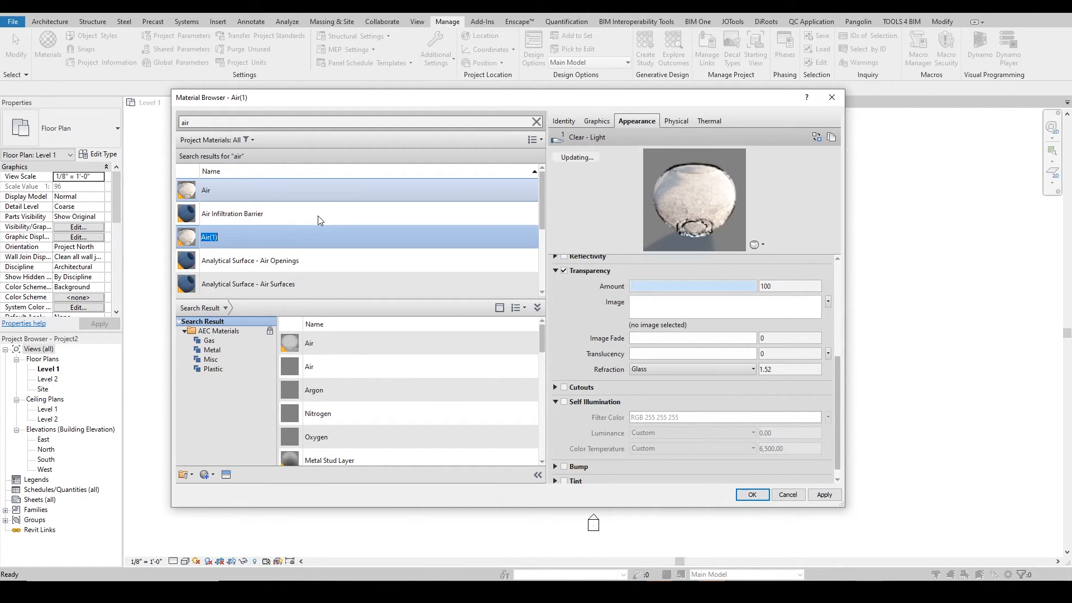
text(Finish for L)
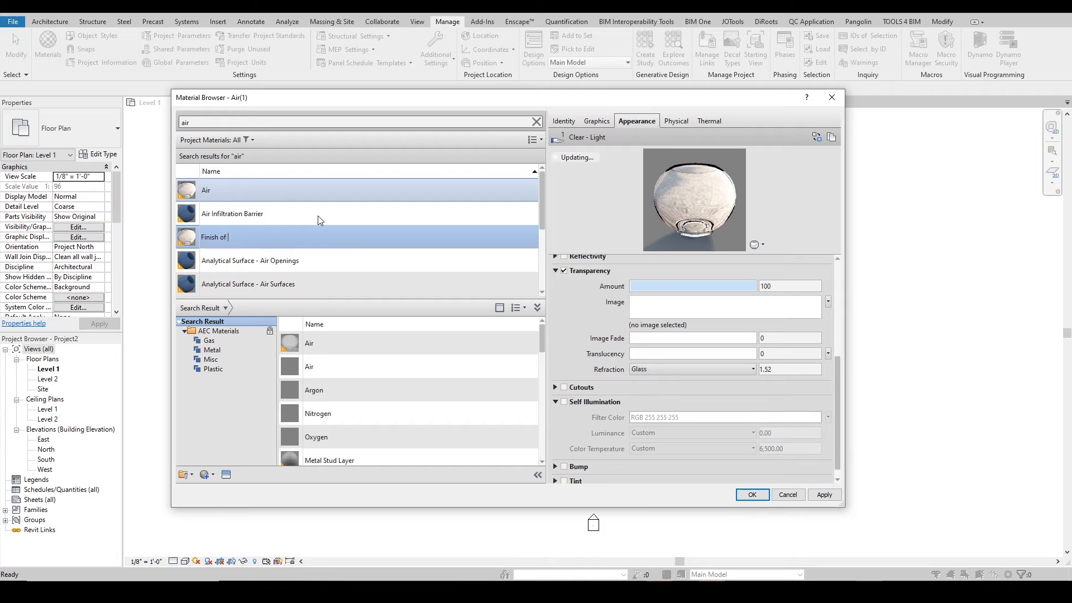
text(ighting)
key(Return)
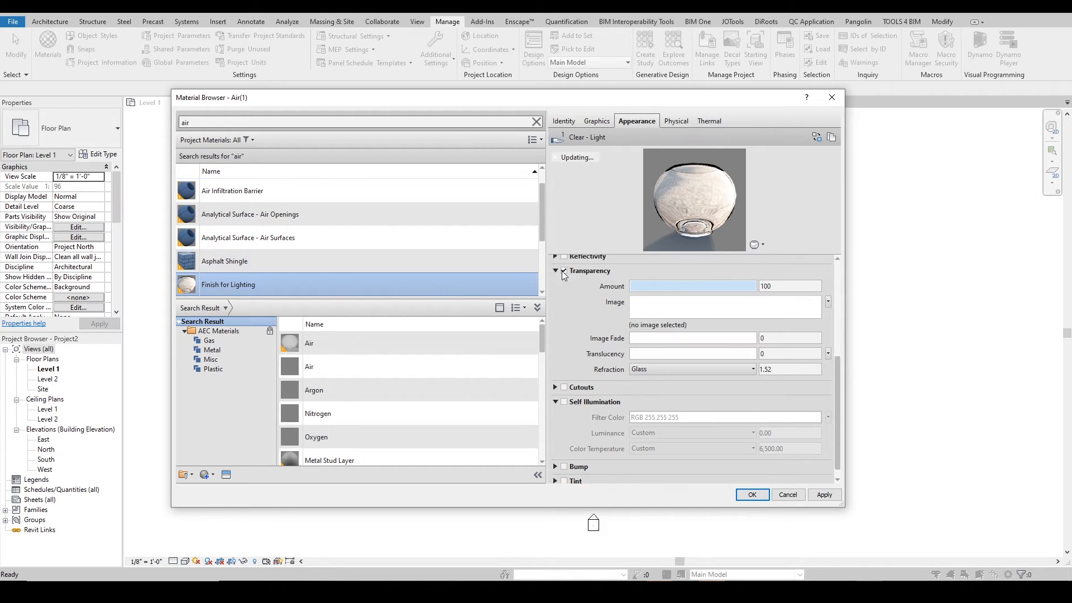
Turn on Self Illumination for the Finish for Lighting material and set its filter color to a pale yellow, RGB 242 242 225.
scroll(675, 332, up, 1)
scroll(676, 331, up, 3)
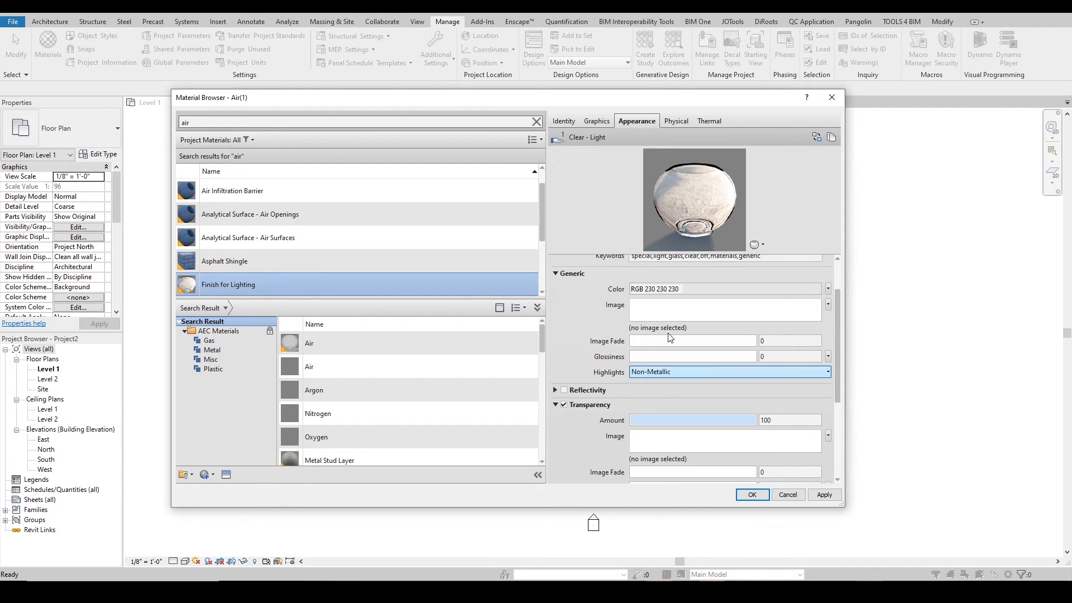
scroll(574, 407, down, 2)
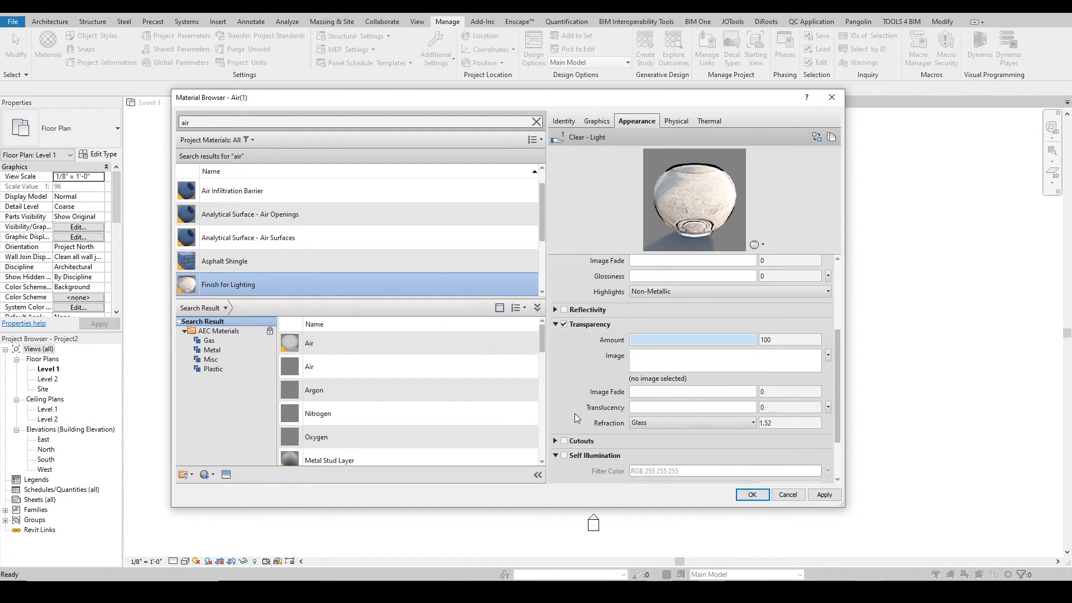
click(563, 455)
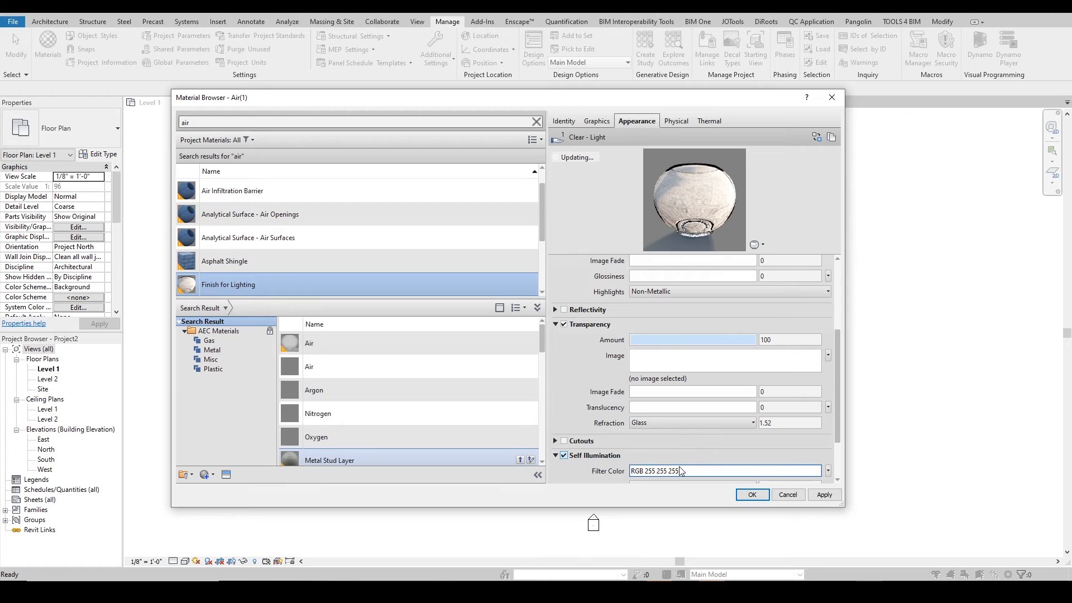
scroll(664, 432, down, 1)
click(692, 437)
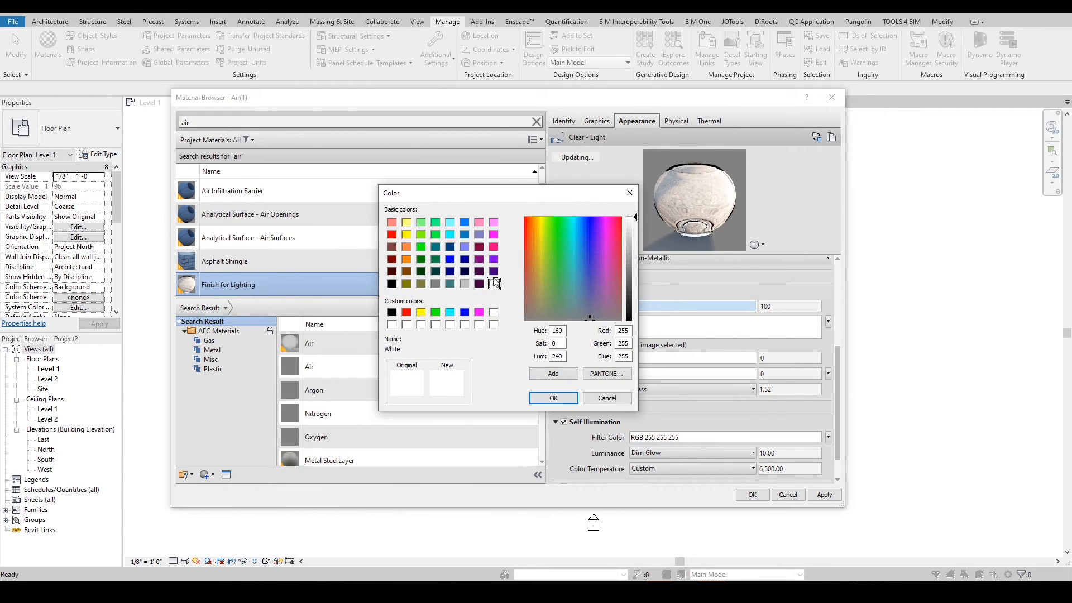
click(544, 297)
drag(540, 289, 541, 277)
drag(627, 235, 635, 239)
click(553, 397)
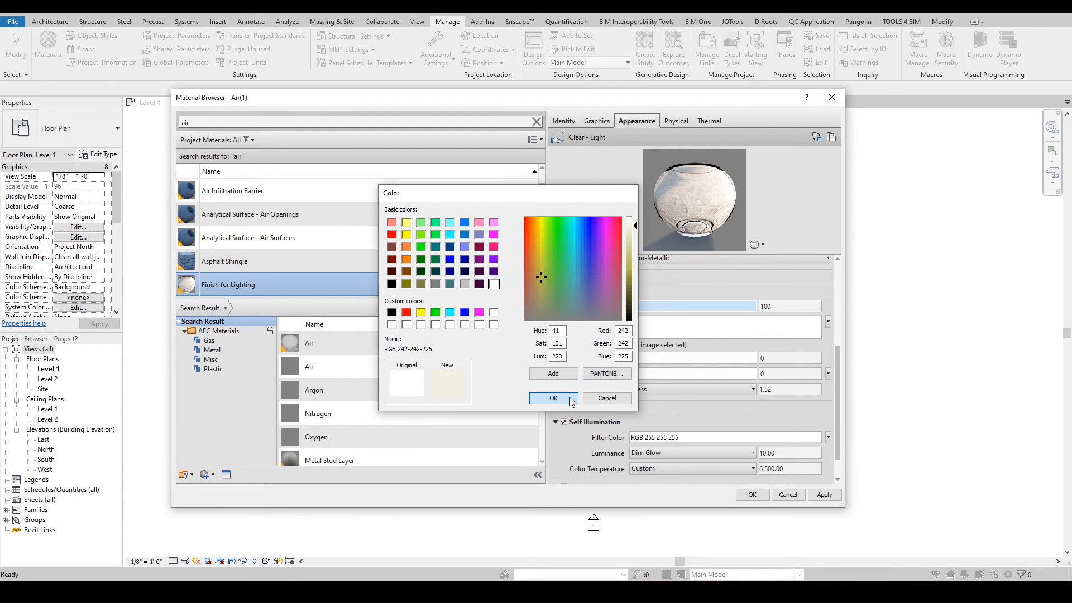
Set the self-illumination luminance to LED Panel and the color temperature to Daylight Cool.
click(732, 457)
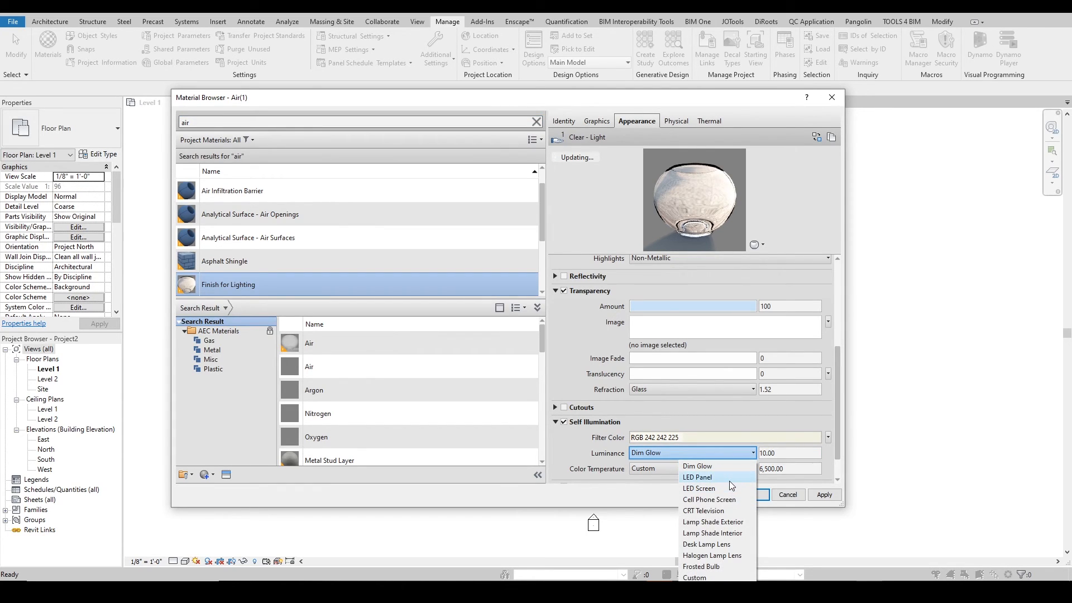
click(729, 478)
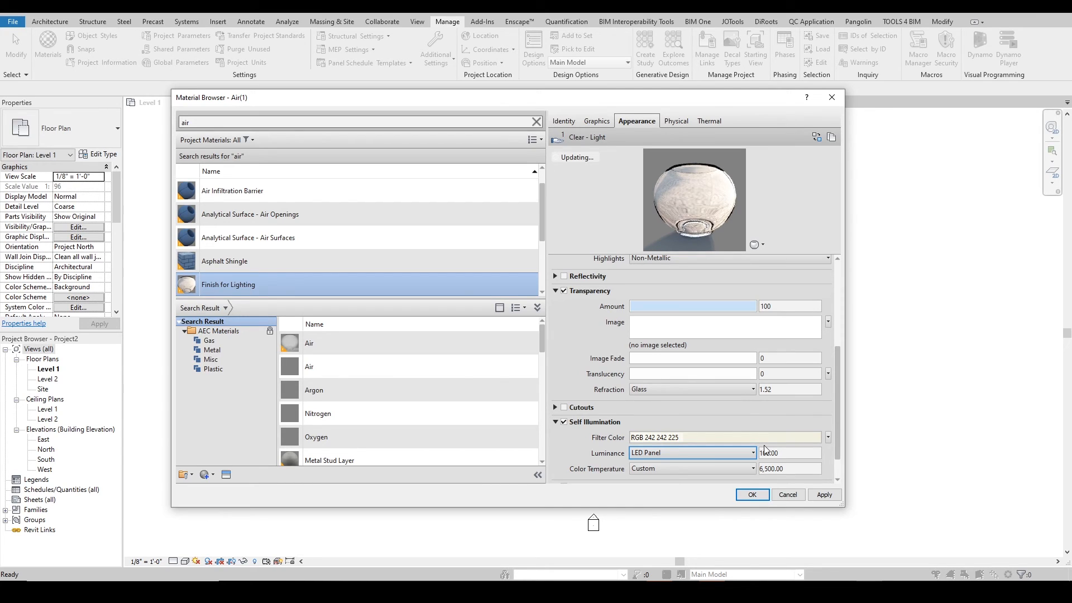
click(741, 468)
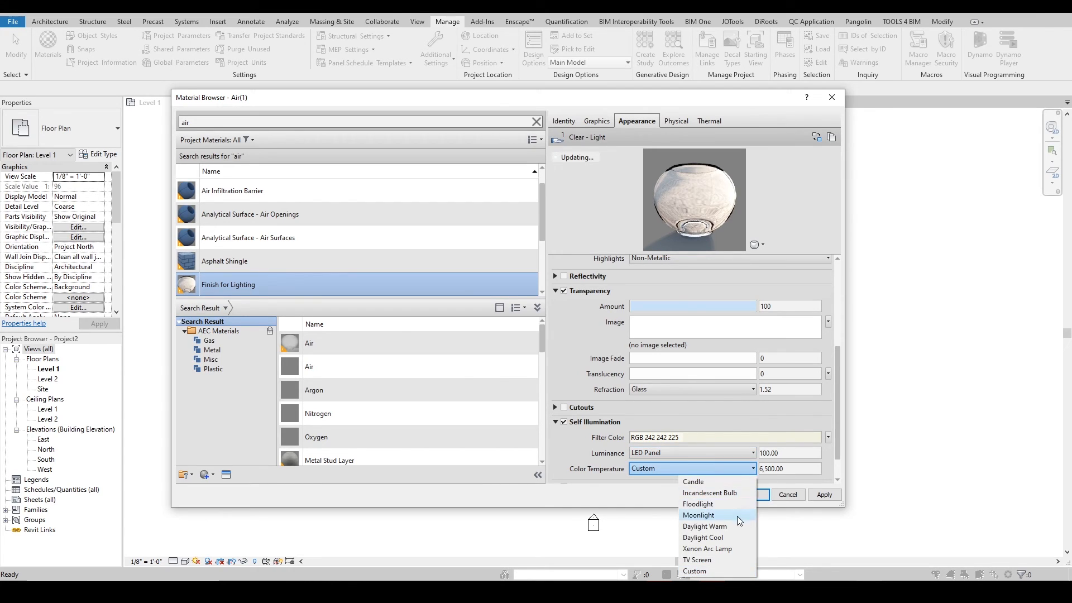
click(725, 536)
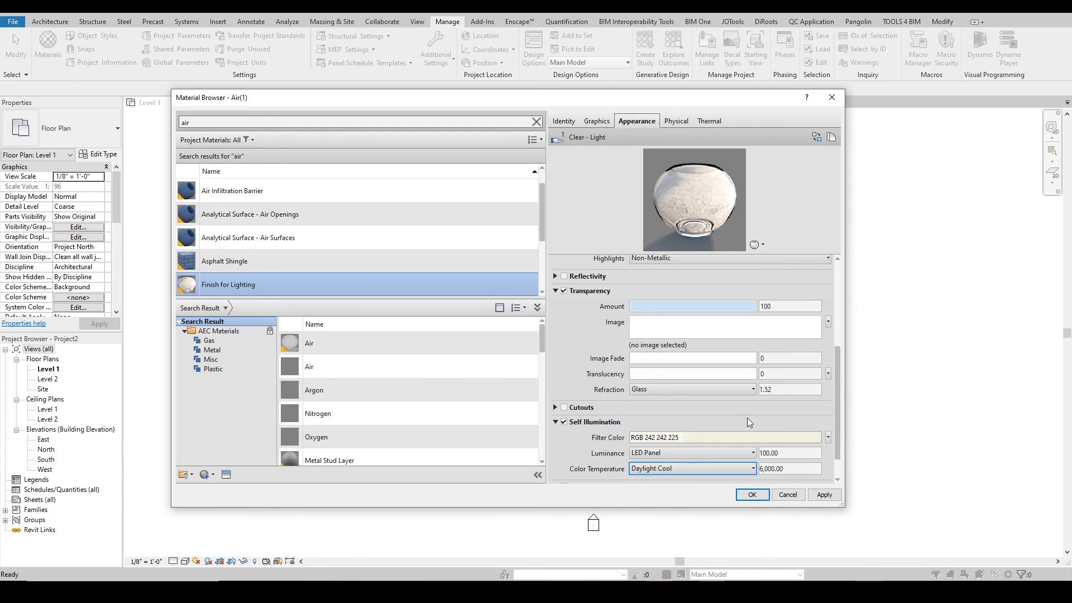